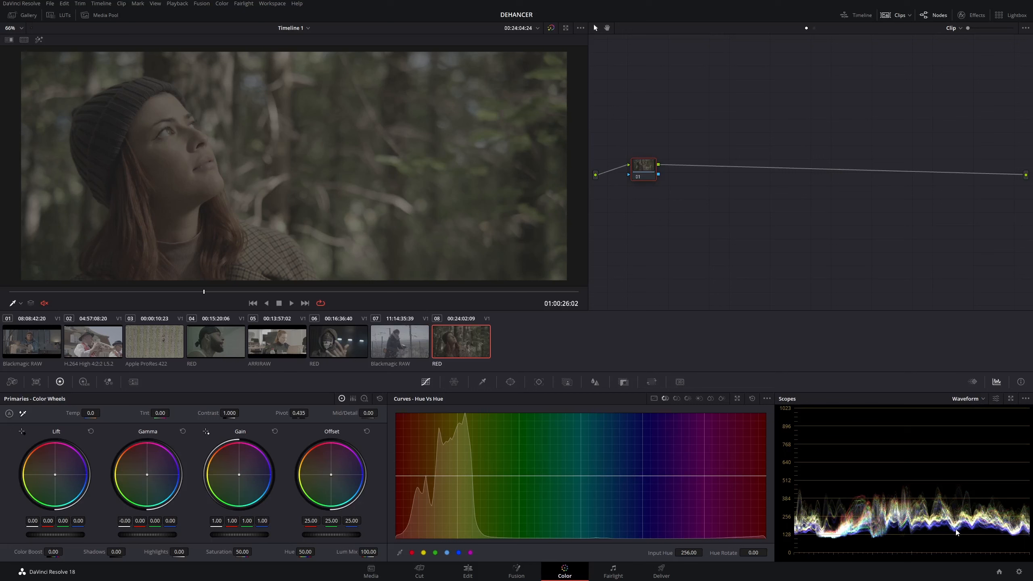
Review the project's color management settings, including color science and the timeline and output color spaces, without changing anything
key("shift+9")
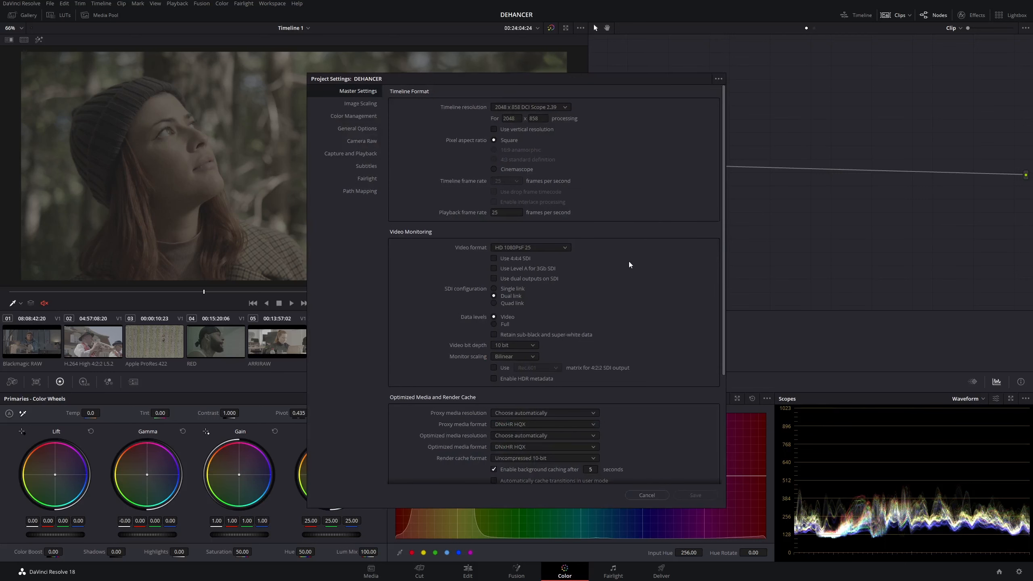
left_click(352, 116)
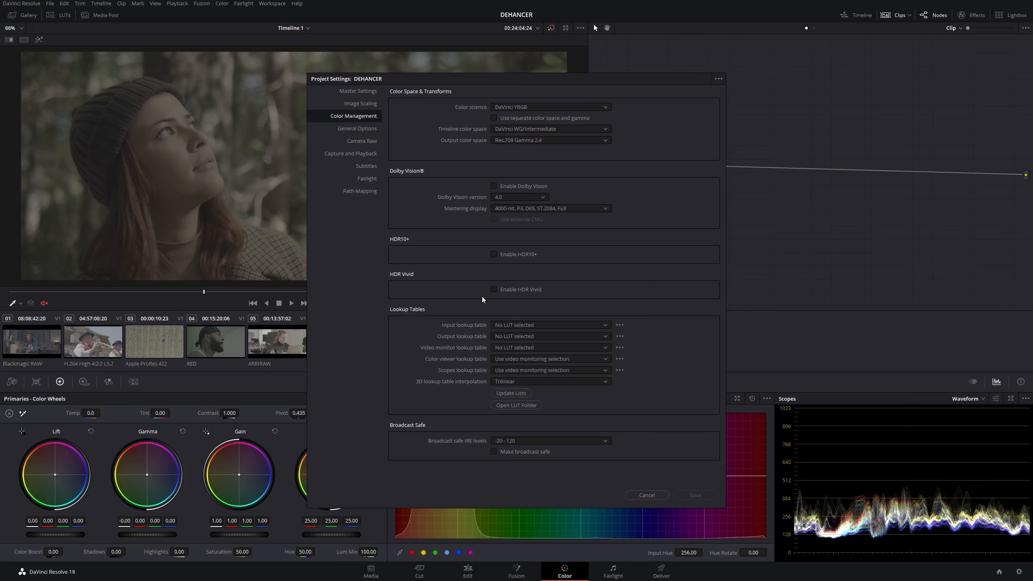
left_click(647, 495)
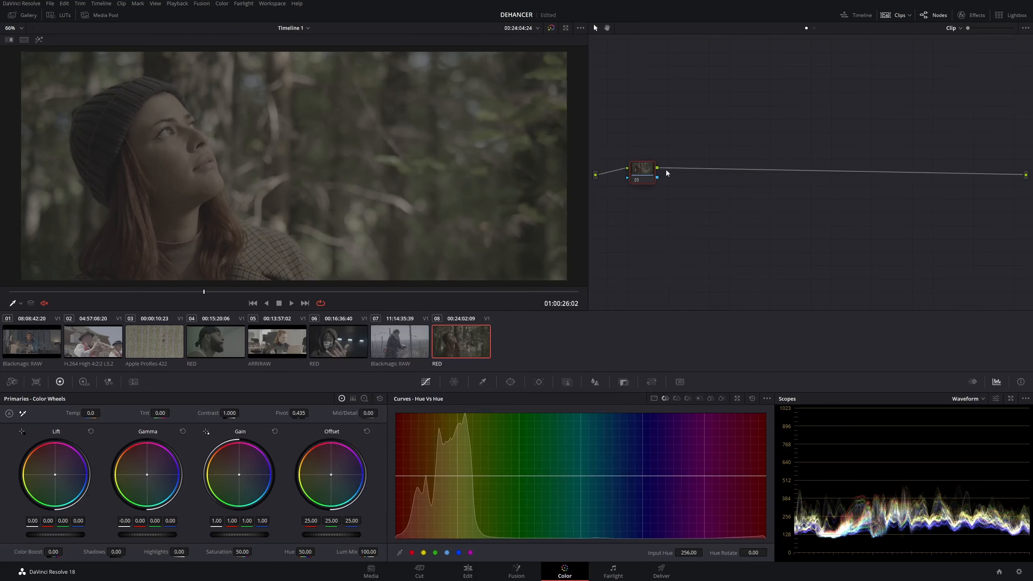
Add a serial node after the first one, label the two nodes CST IN and CST OUT, and space them apart
left_click_drag(638, 181, 640, 184)
key("alt+s")
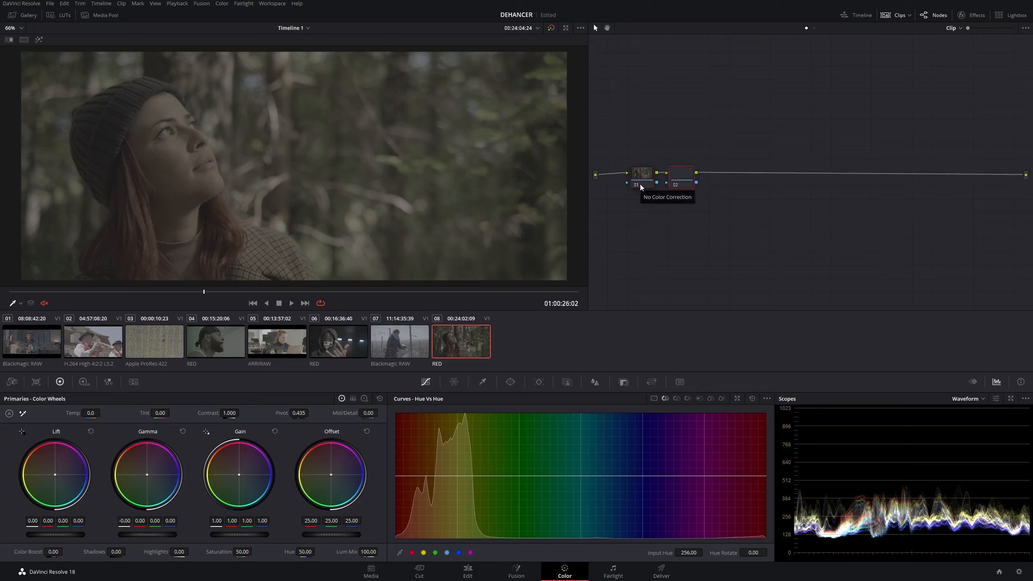
right_click(642, 182)
left_click(661, 131)
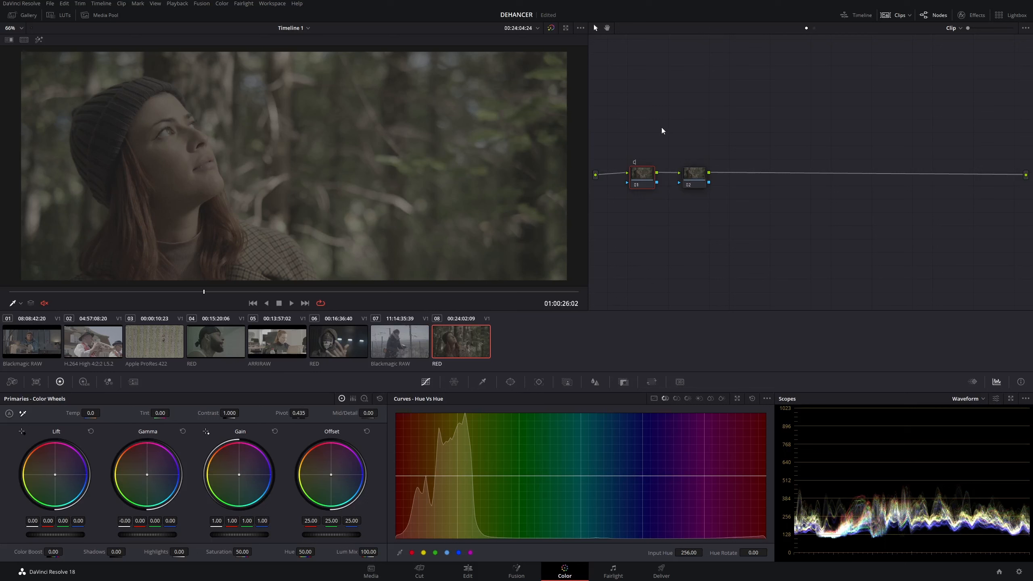
type("CST IN")
right_click(694, 178)
left_click(709, 182)
left_click_drag(701, 175, 726, 175)
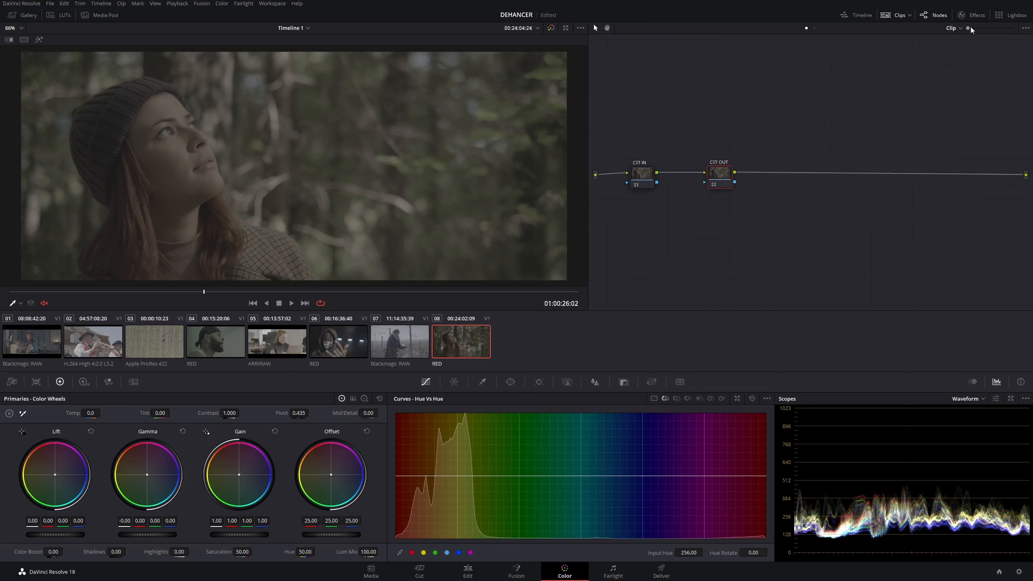
Apply the Color Space Transform effect to both the CST IN and CST OUT nodes
left_click(990, 16)
scroll(944, 219, "up", 5)
scroll(944, 222, "up", 10)
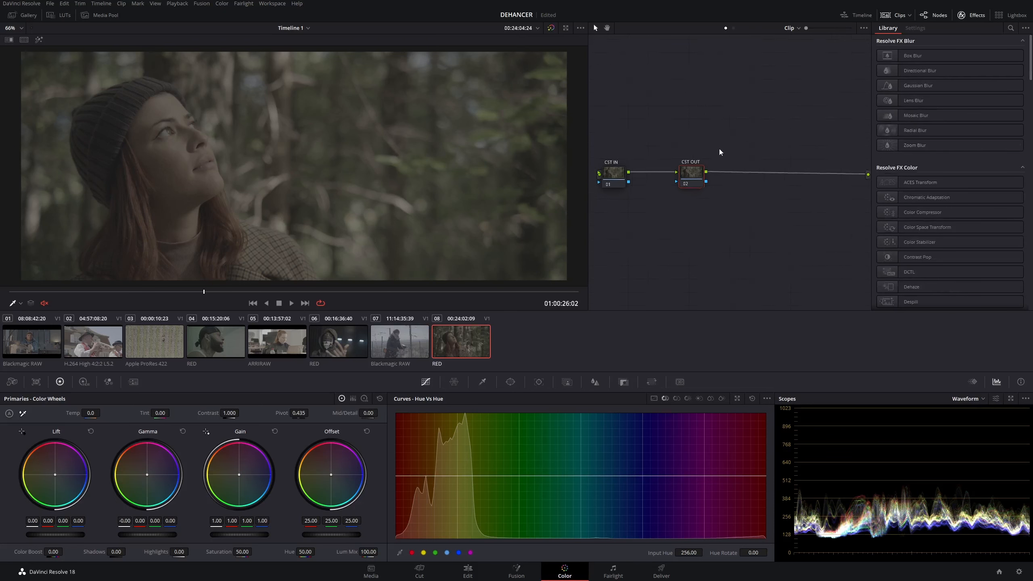
left_click_drag(894, 227, 651, 171)
left_click(712, 175)
left_click_drag(915, 230, 727, 175)
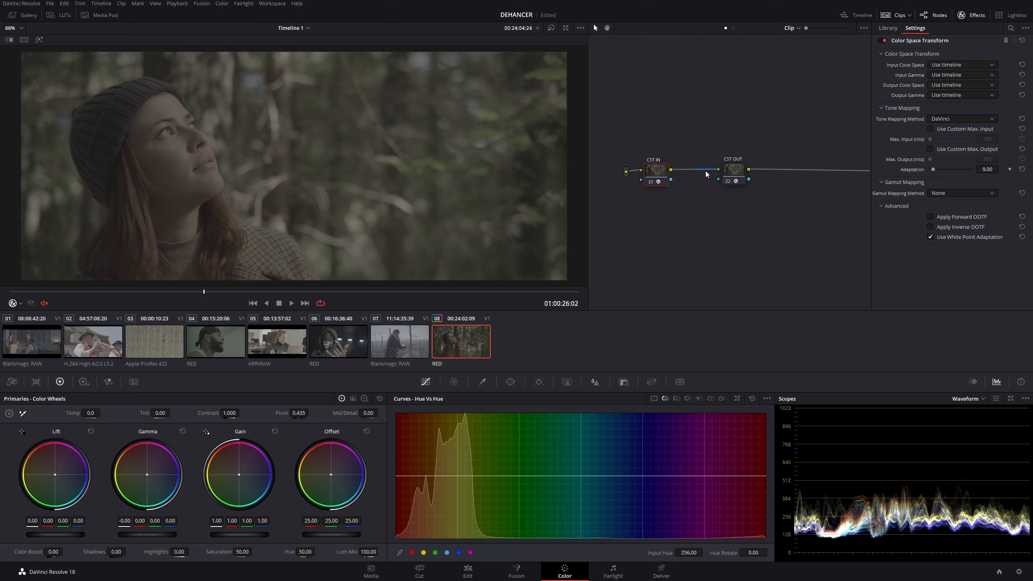
left_click_drag(662, 170, 666, 172)
left_click_drag(731, 171, 740, 173)
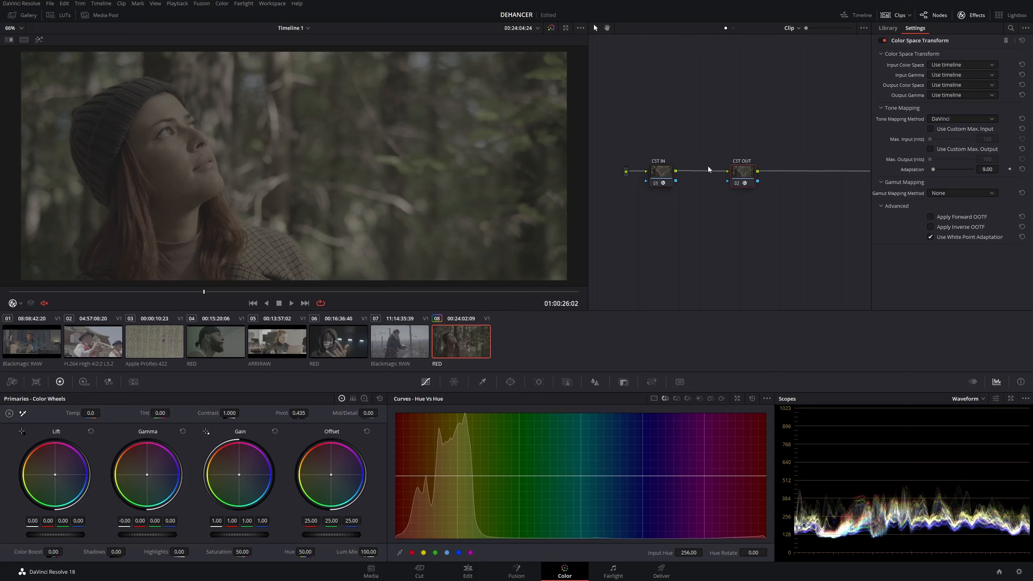
On the CST IN node, set the input color space to REDWideGamutRGB and the input gamma to RED Log3G10
left_click(946, 66)
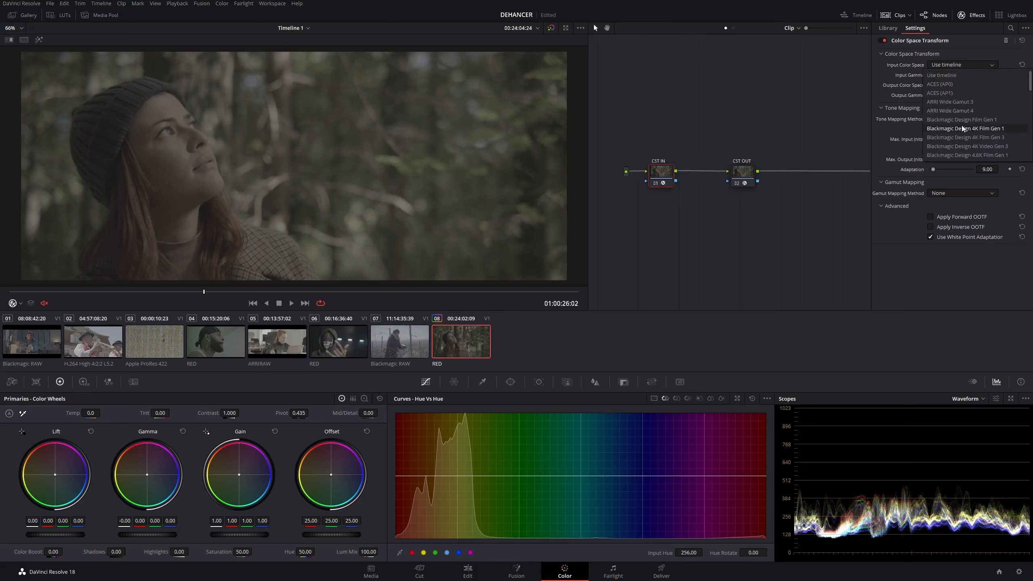
scroll(962, 128, "down", 3)
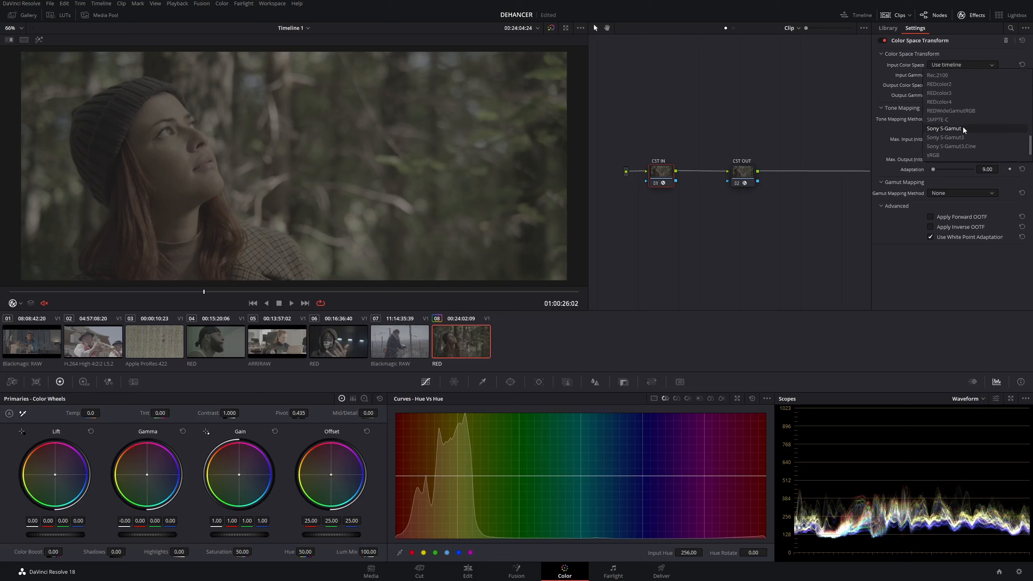
left_click(959, 111)
left_click(947, 75)
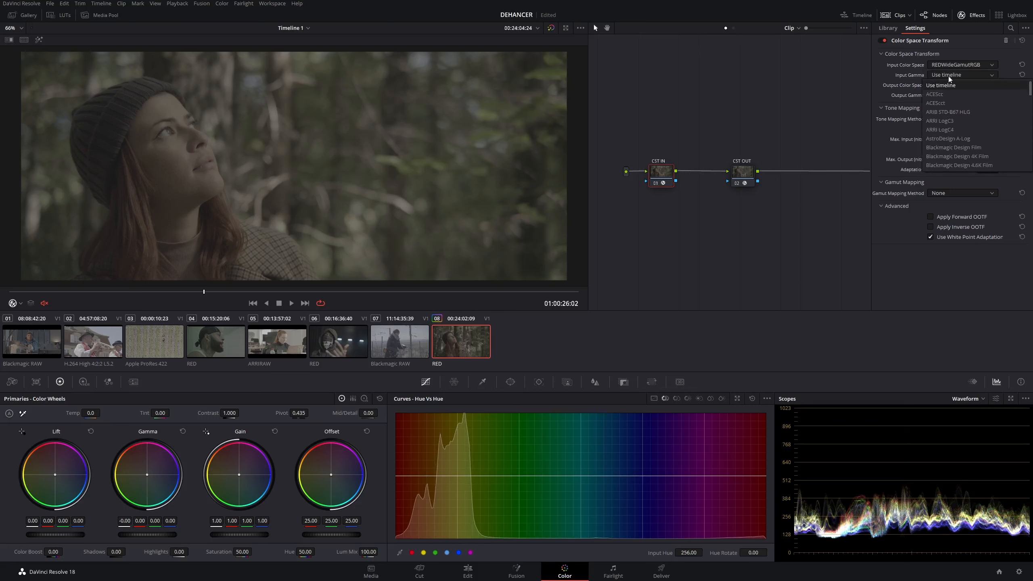
scroll(957, 121, "down", 10)
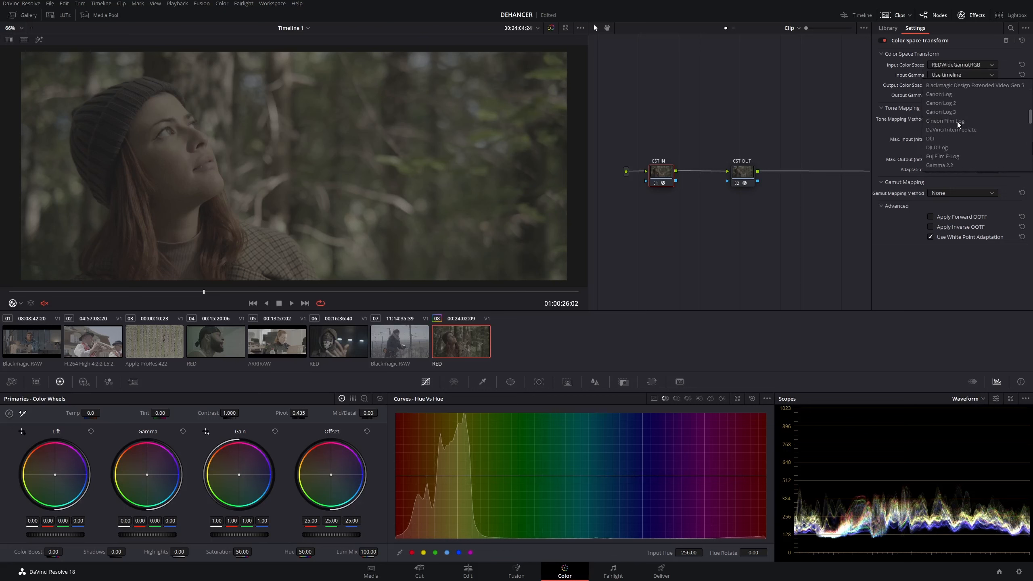
scroll(957, 121, "up", 7)
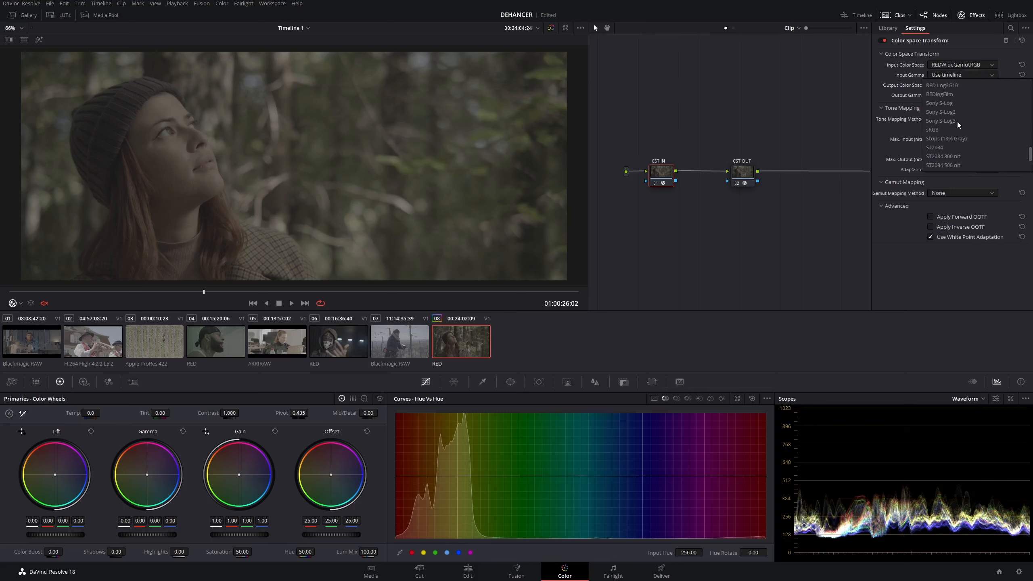
scroll(958, 125, "down", 3)
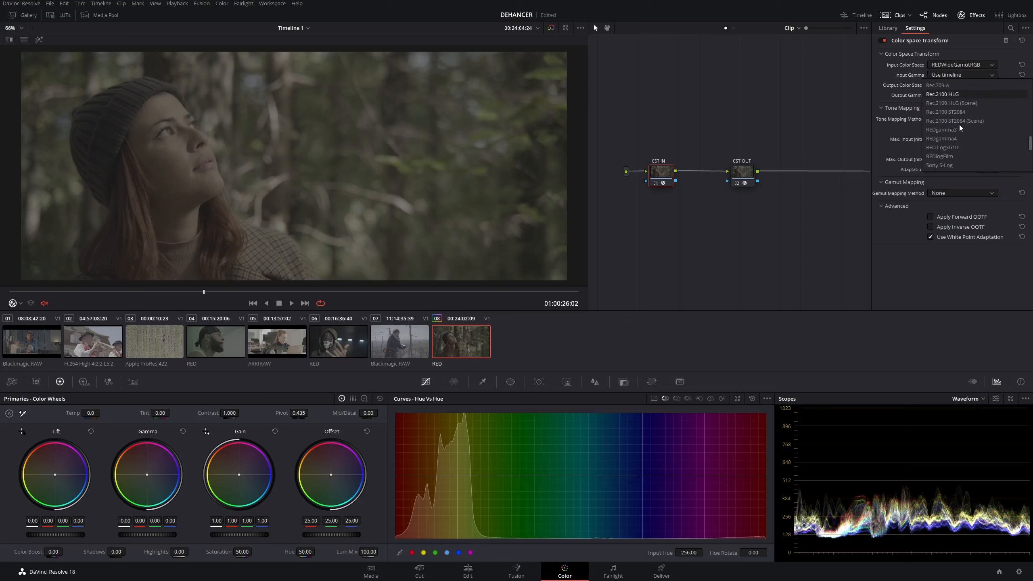
left_click(968, 148)
Set the CST IN node's output color space to DaVinci Wide Gamut and its output gamma to DaVinci Intermediate
left_click(943, 85)
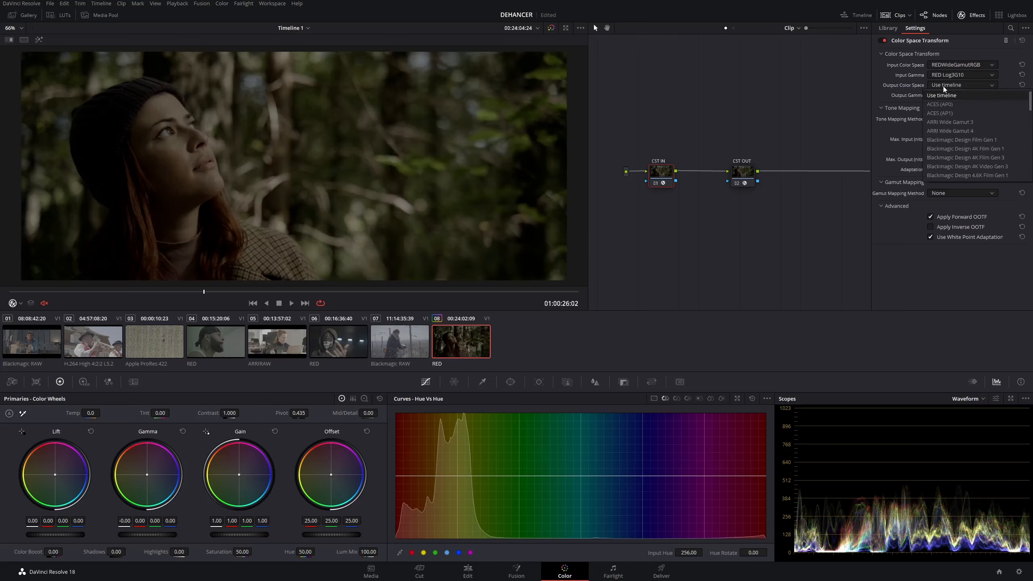
scroll(958, 127, "down", 5)
left_click(952, 142)
left_click(956, 96)
scroll(951, 150, "down", 6)
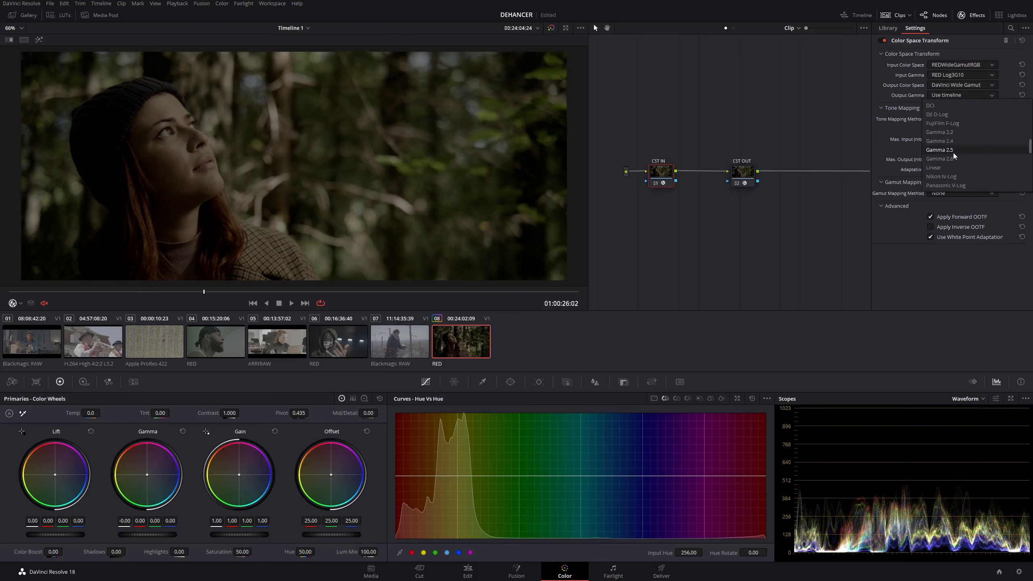
scroll(965, 151, "up", 3)
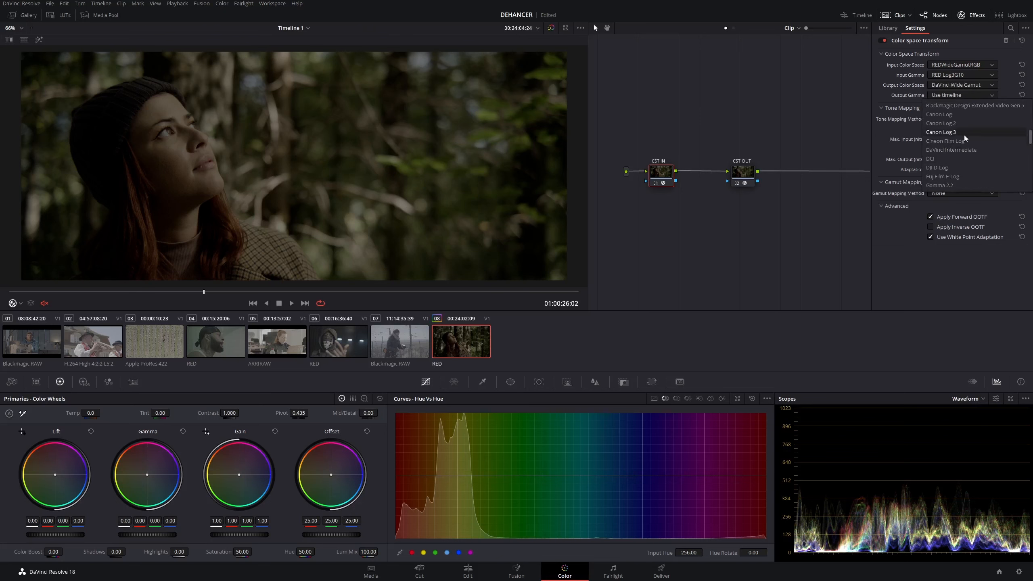
left_click(964, 149)
left_click_drag(661, 171, 666, 171)
On the CST OUT node, set the input color space to DaVinci Wide Gamut and the input gamma to DaVinci Intermediate
left_click(742, 172)
left_click(984, 64)
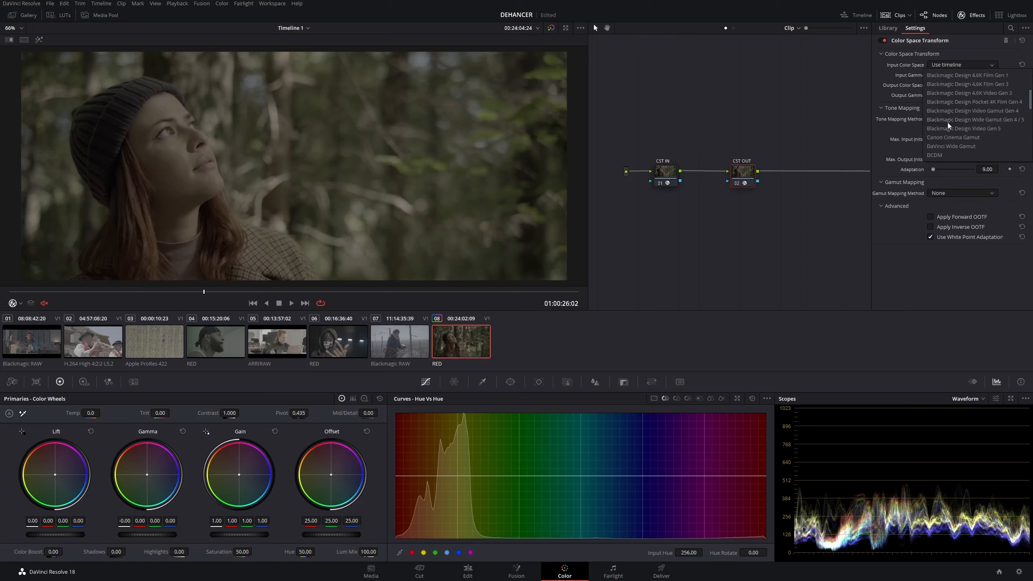
left_click(954, 122)
left_click(959, 74)
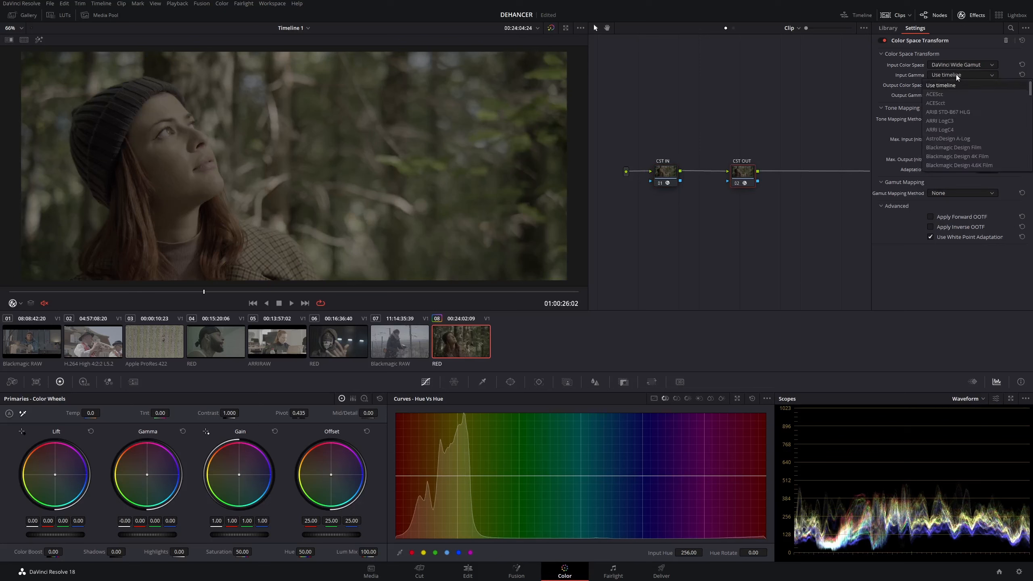
scroll(956, 134, "down", 2)
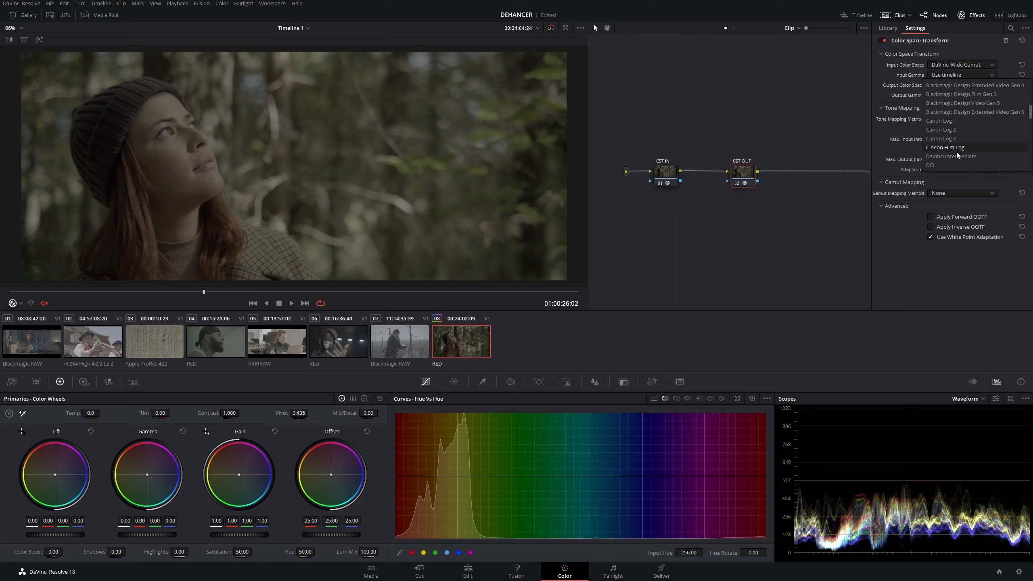
left_click(956, 157)
Set the CST OUT node's output color space to Rec.709 and its output gamma to Gamma 2.2
left_click(945, 85)
scroll(956, 142, "down", 10)
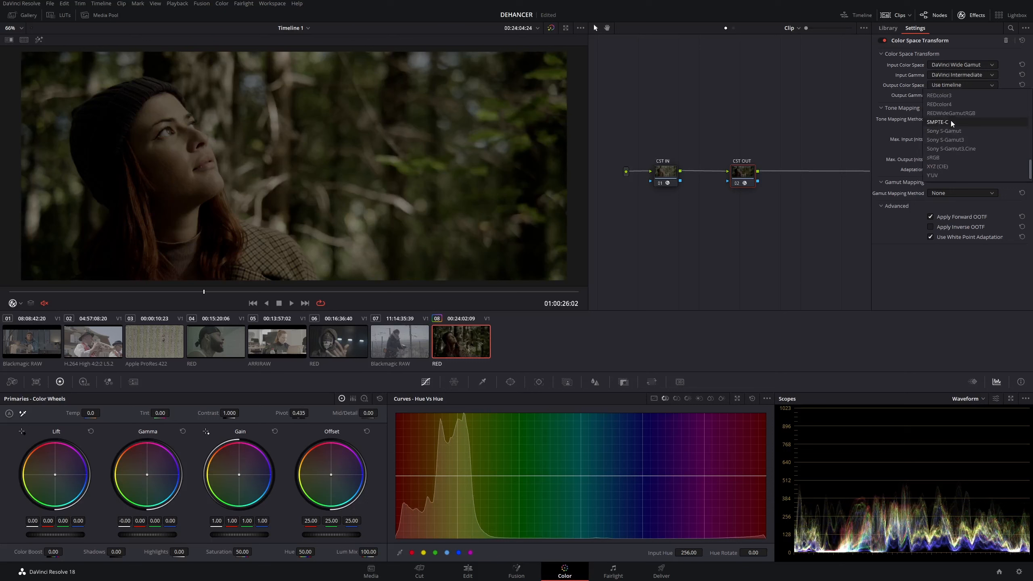
scroll(951, 126, "up", 2)
scroll(954, 137, "down", 2)
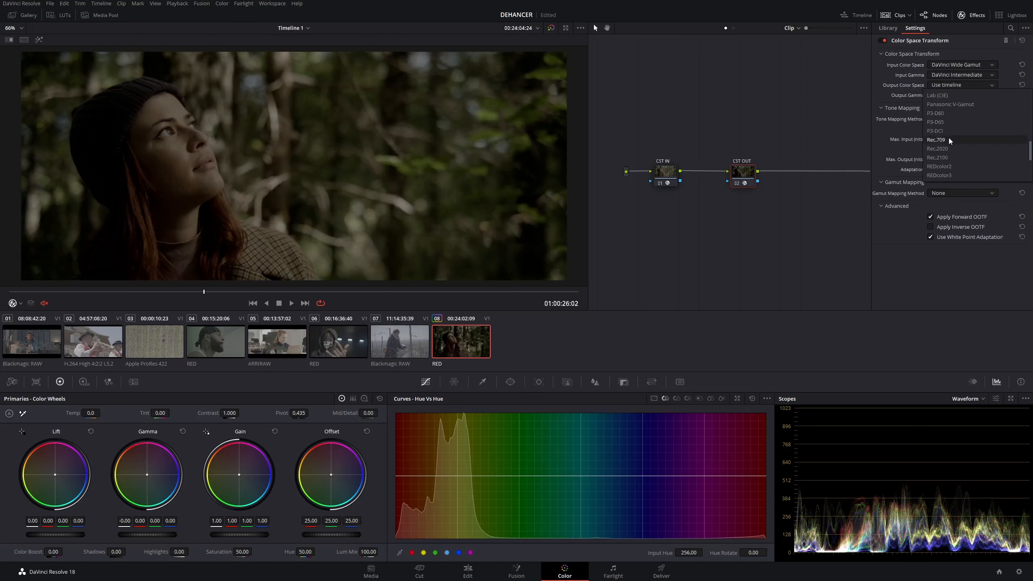
left_click(948, 142)
left_click(946, 96)
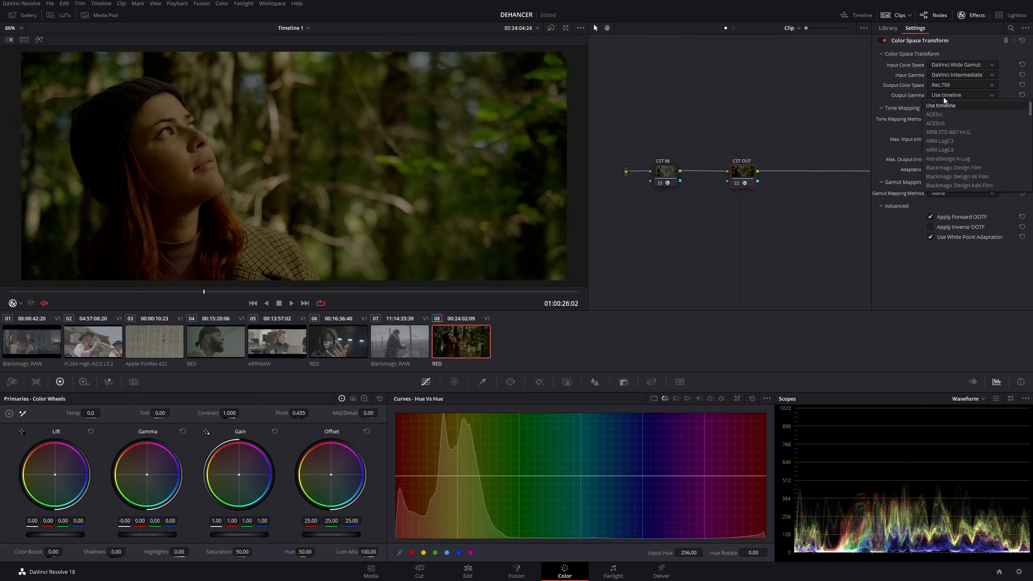
scroll(954, 135, "down", 4)
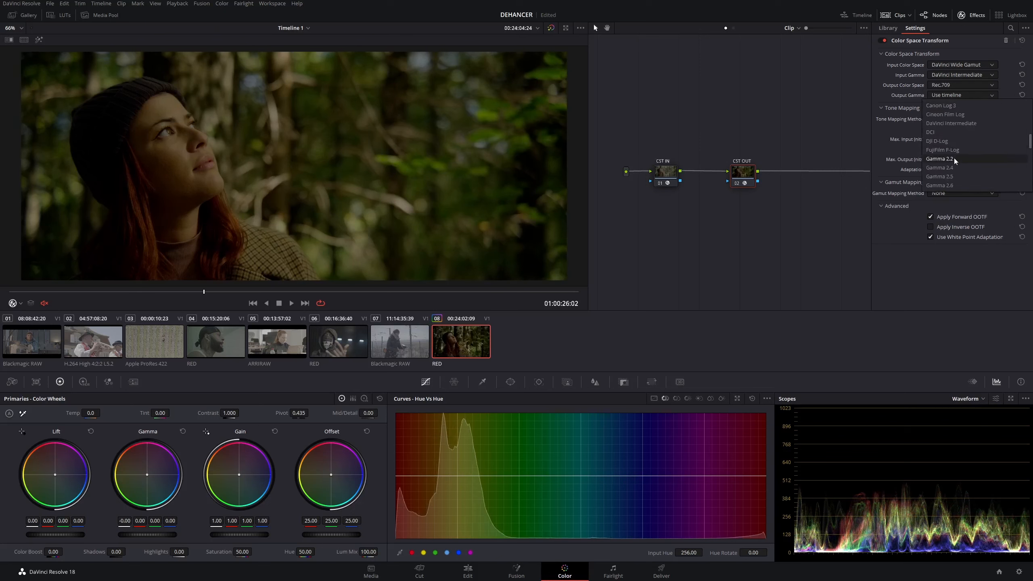
left_click(954, 159)
Widen the gap between the CST IN and CST OUT nodes and select CST IN
left_click_drag(741, 178, 754, 179)
left_click_drag(668, 178, 670, 178)
left_click(755, 178)
left_click_drag(756, 181, 761, 182)
left_click(667, 176)
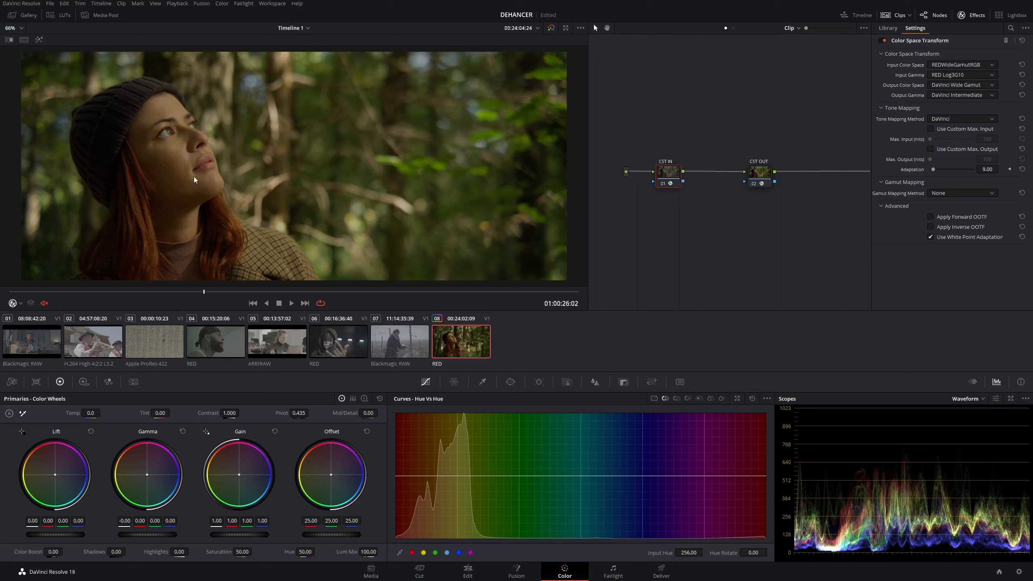
Switch the viewer overlay to Qualifier and examine the woman's skin tones in the enlarged scopes window
left_click(20, 303)
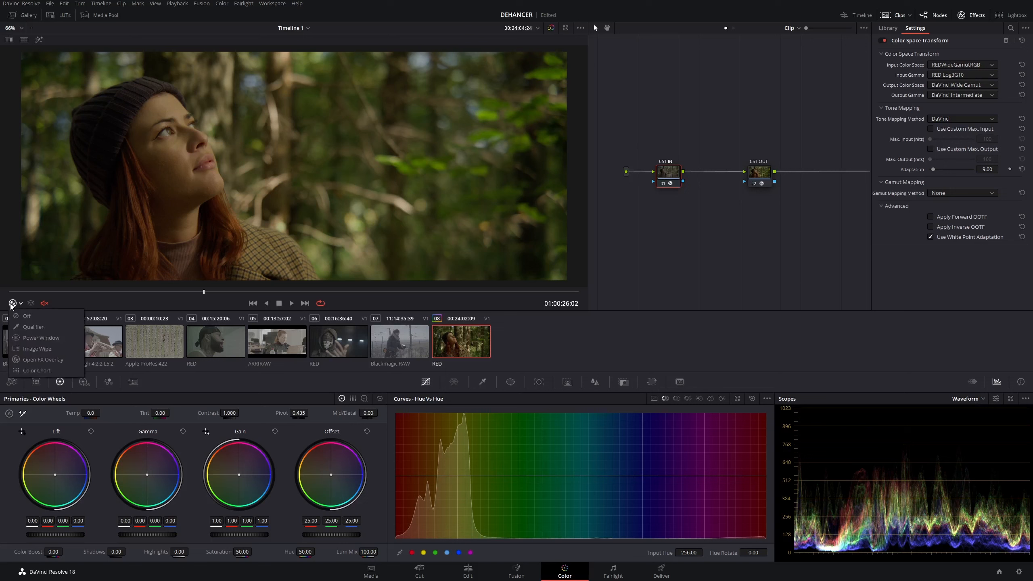
left_click(41, 328)
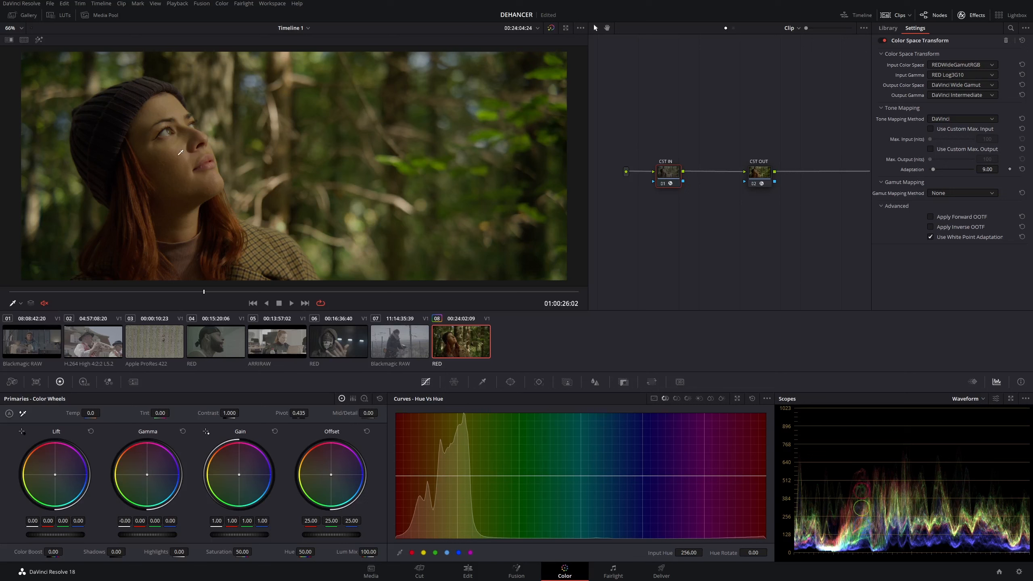
left_click(1010, 398)
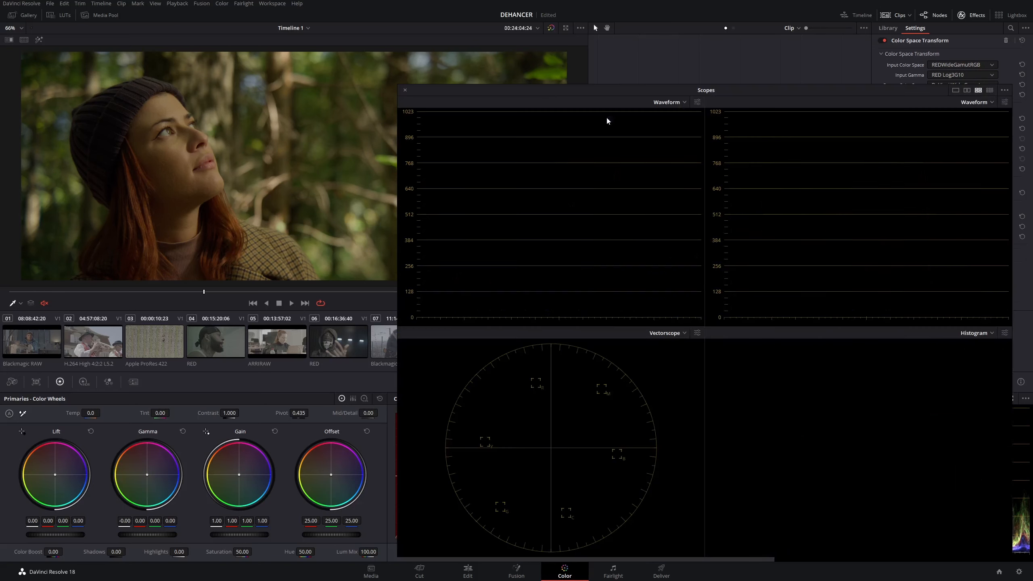
left_click_drag(671, 92, 675, 80)
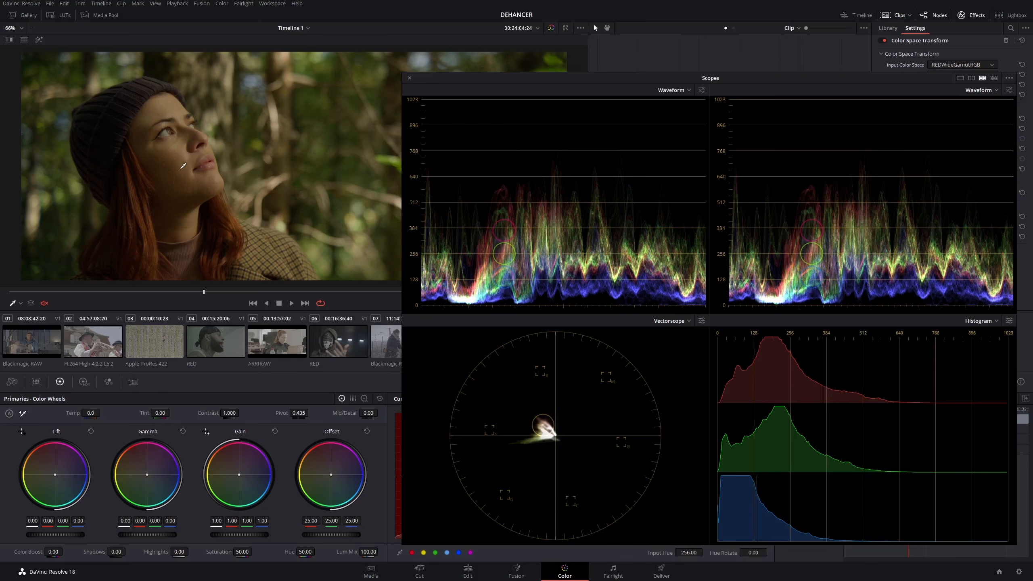
left_click(409, 78)
Insert a serial node between CST IN and CST OUT and spread the three nodes out evenly
left_click_drag(667, 180, 661, 178)
left_click_drag(764, 179, 778, 177)
left_click(663, 176)
key("alt+s")
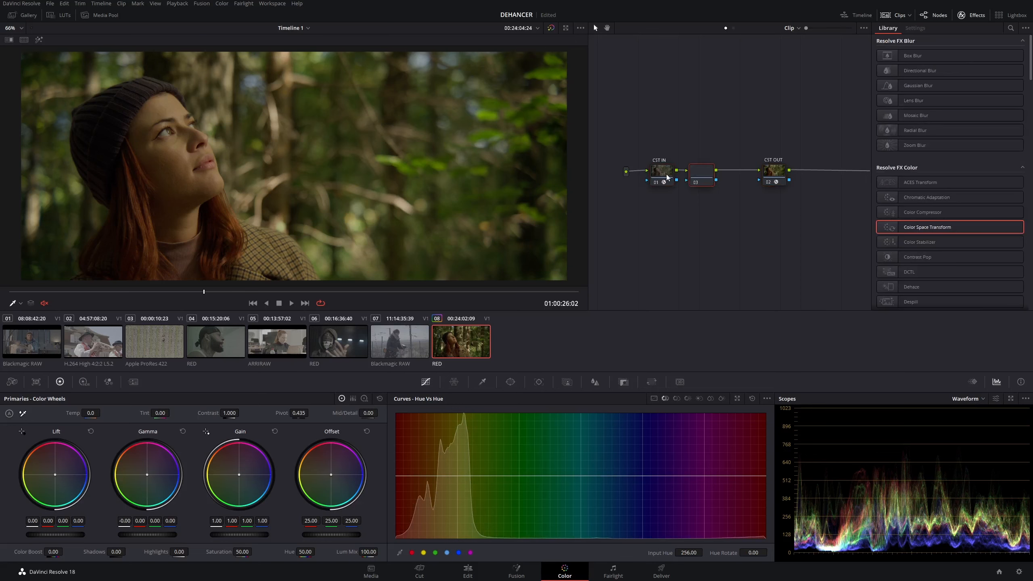
left_click_drag(698, 176, 709, 175)
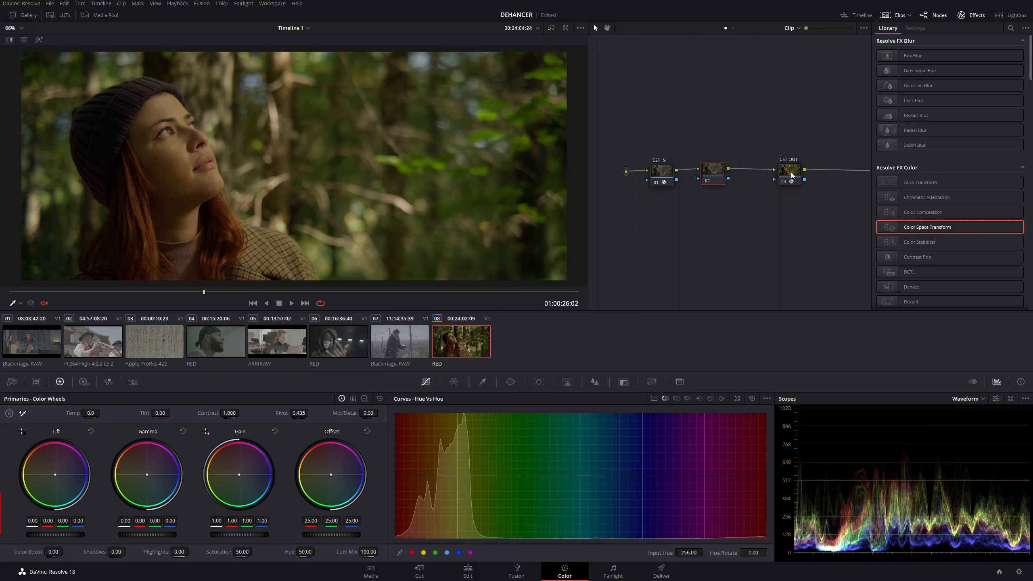
left_click_drag(792, 159, 802, 159)
Label the new middle node between CST IN and CST OUT as EX
left_click(666, 174)
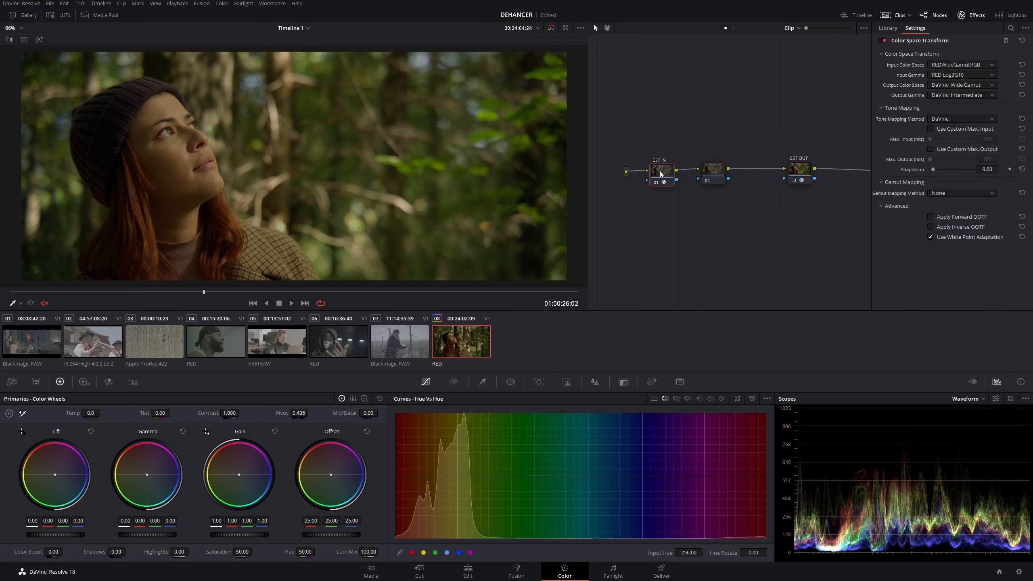
left_click(713, 171)
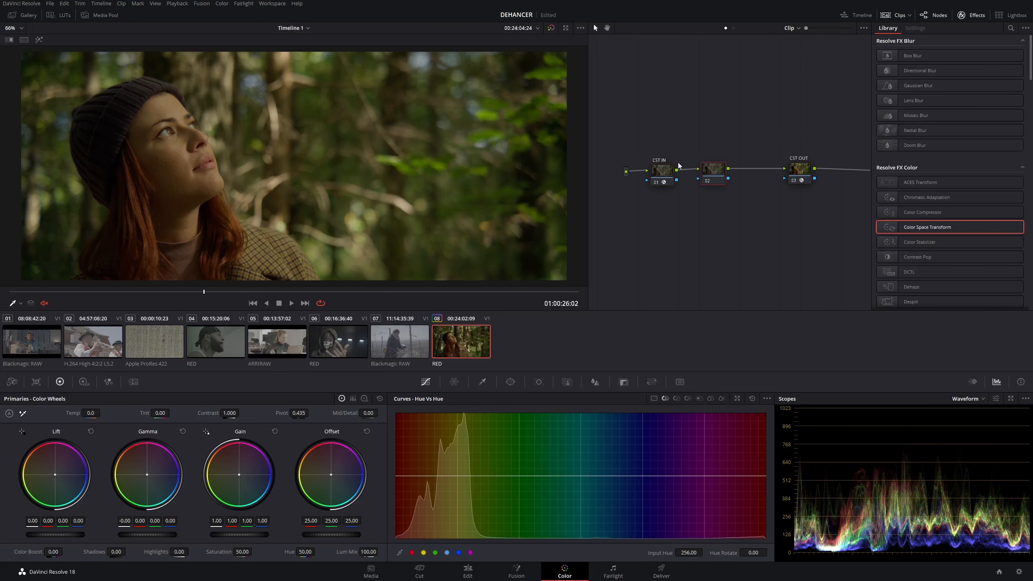
right_click(708, 174)
left_click(726, 190)
left_click_drag(713, 171, 719, 173)
right_click(719, 175)
left_click(734, 193)
type("EX")
key("Return")
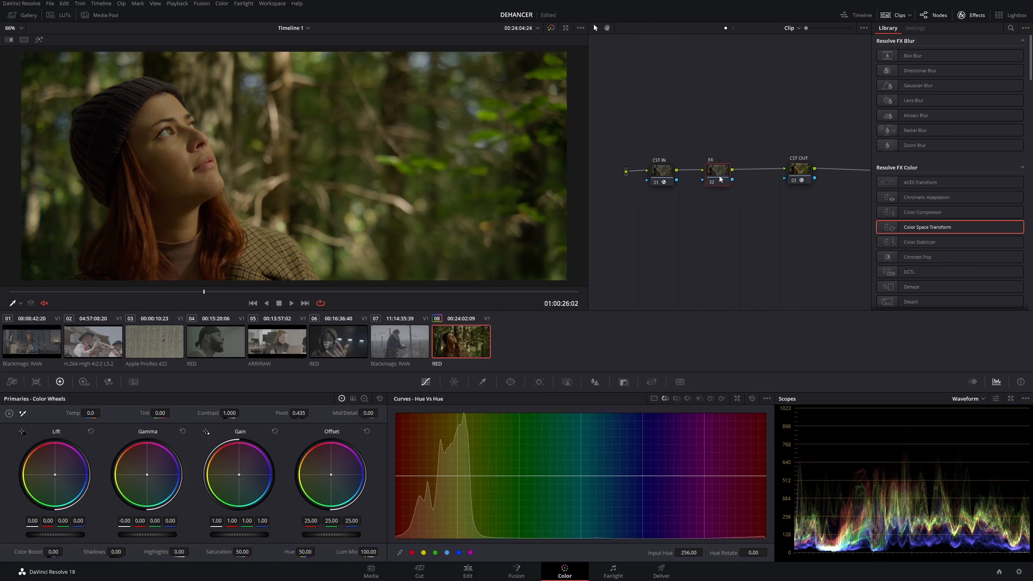
Set the Global exposure in the HDR color wheels to 1.00 on the EX node
left_click(84, 382)
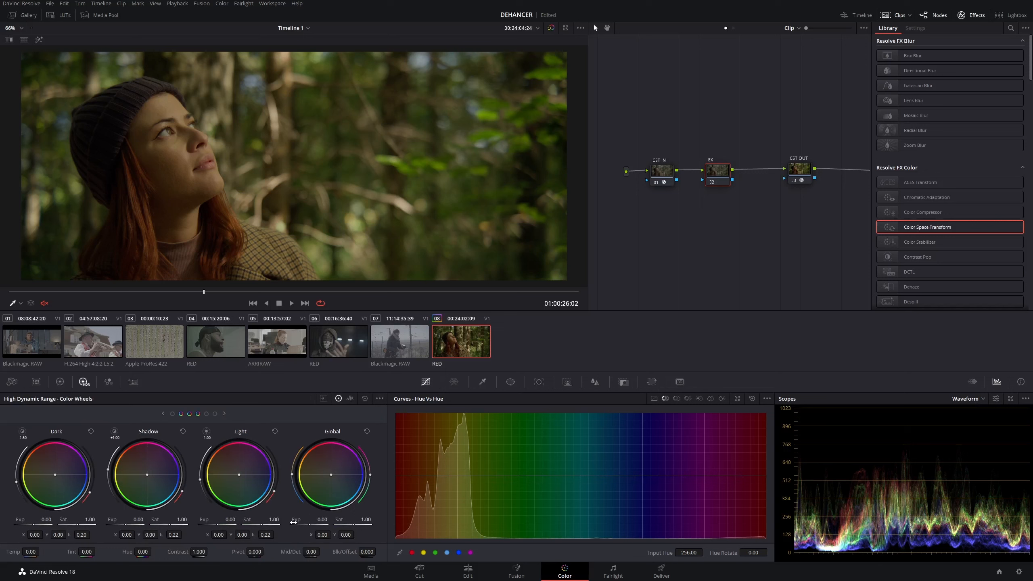
left_click(322, 519)
type("1")
key("Return")
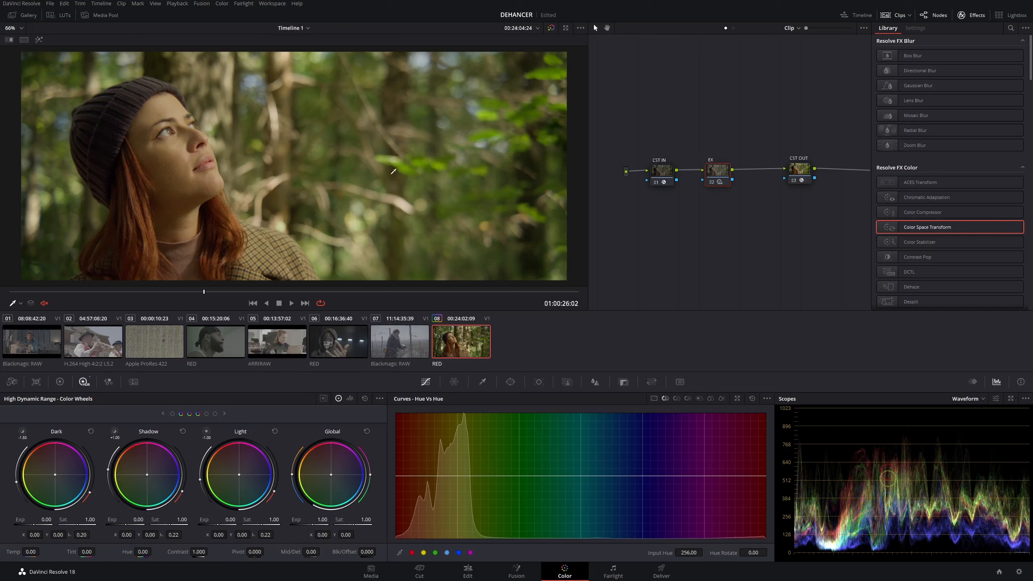
Disable and re-enable the EX node several times to compare the image with and without the exposure correction
left_click_drag(716, 179, 722, 178)
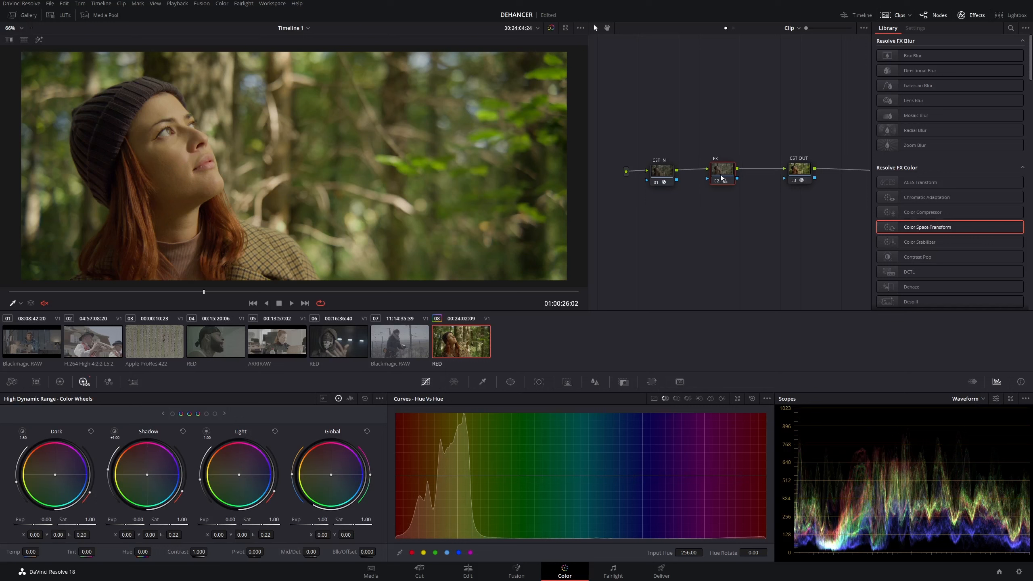
key("ctrl+d")
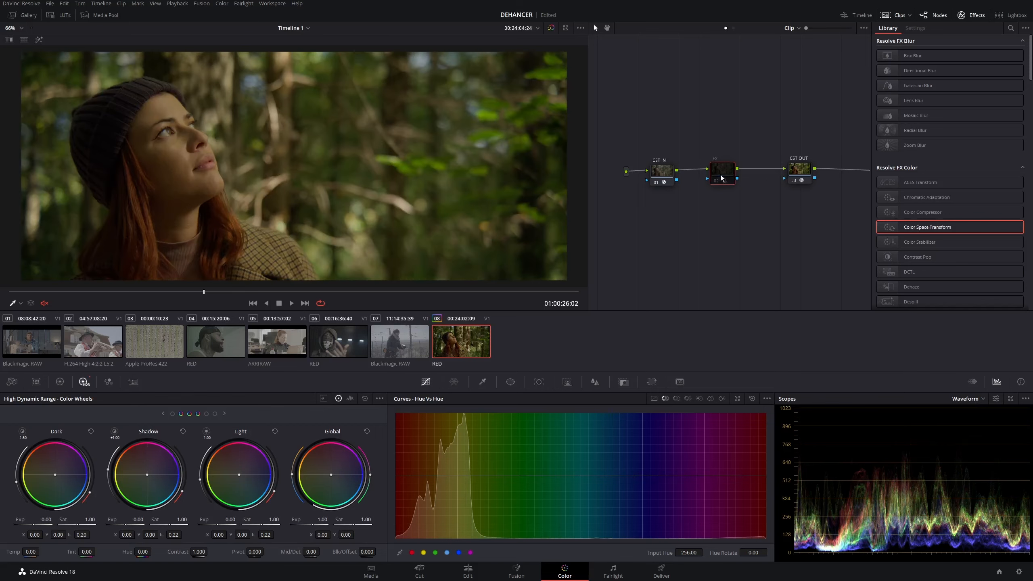
key("ctrl+d")
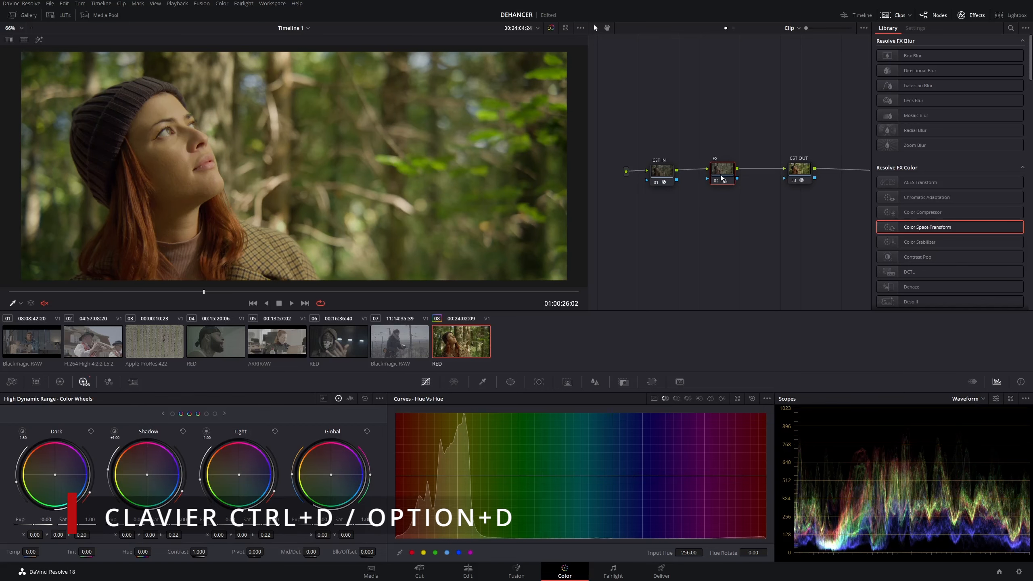
key("ctrl+d")
key("ctrl+d")
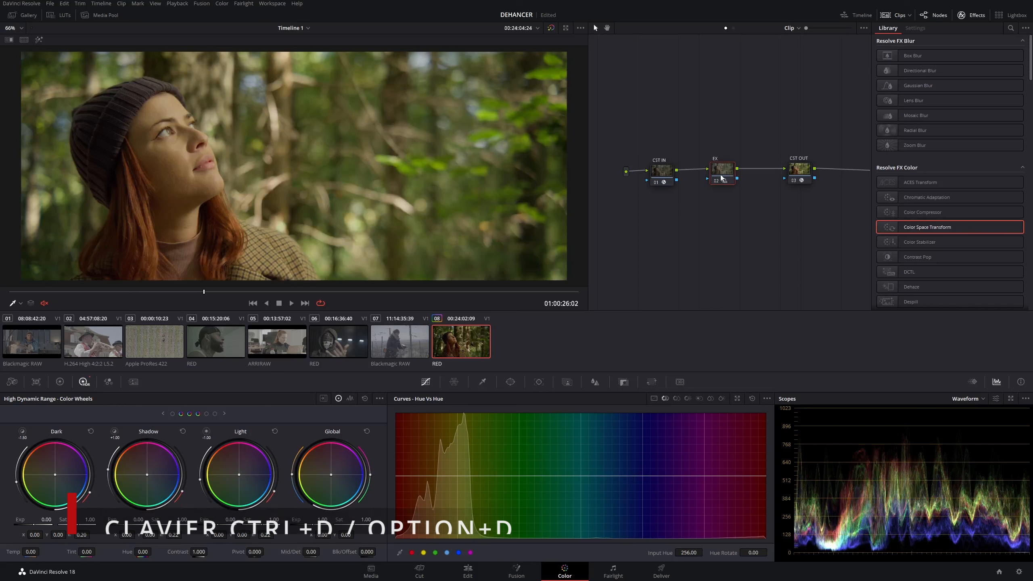
key("ctrl+d")
key("ctrl+d")
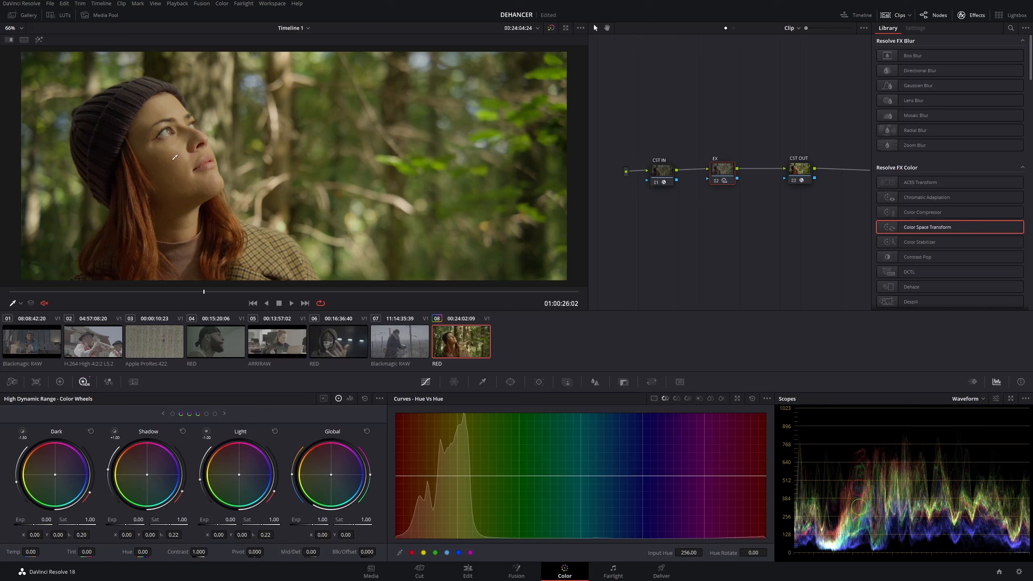
Reposition the nodes to open a gap between CST IN and EX, and hide the effects library
left_click_drag(723, 174, 750, 174)
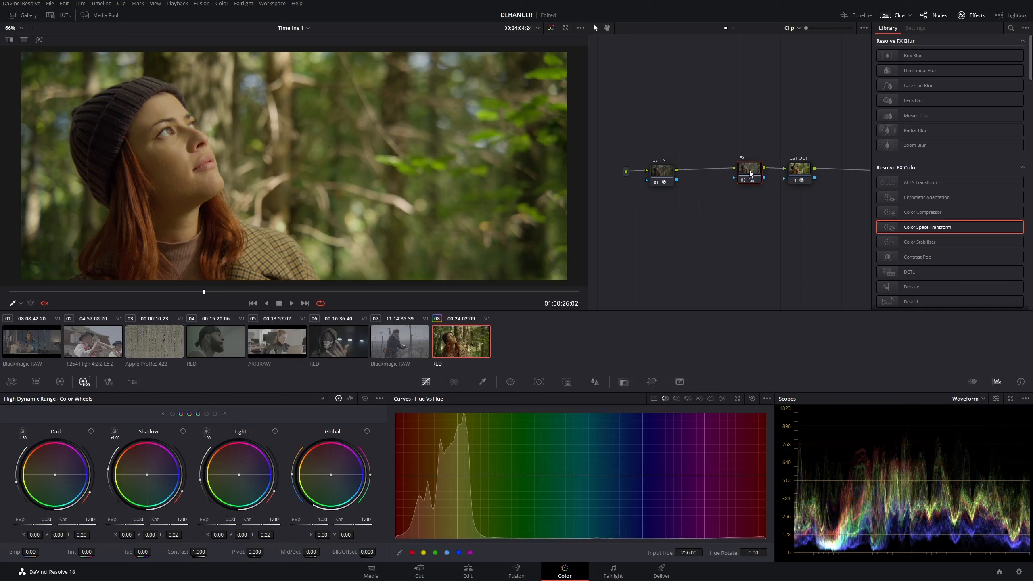
left_click(664, 180)
left_click_drag(664, 180, 660, 179)
left_click_drag(797, 171, 757, 175)
left_click(971, 16)
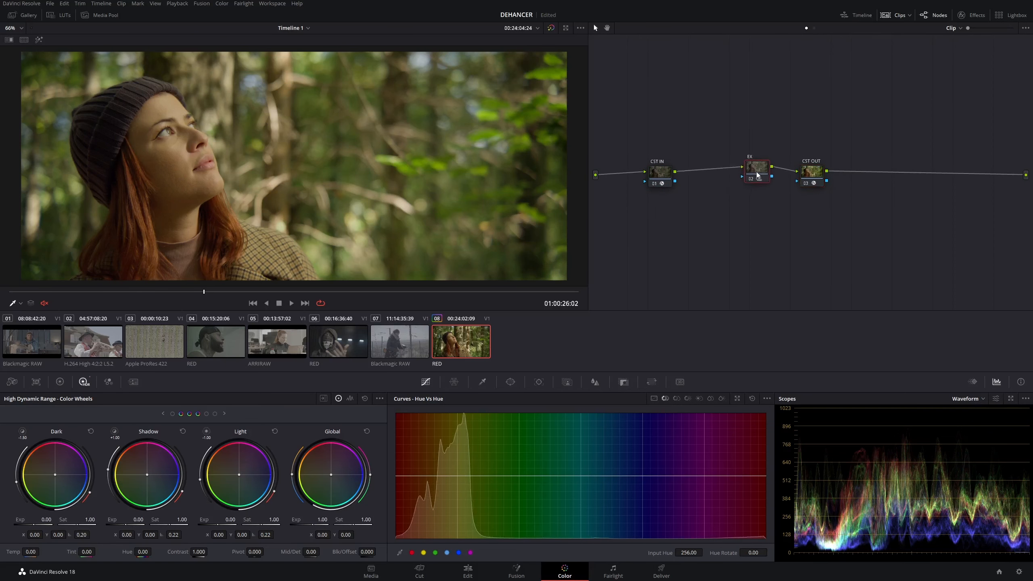
Insert a serial node labelled WB between CST IN and EX, space the nodes evenly and leave WB selected
key("shift+s")
left_click_drag(750, 208, 709, 174)
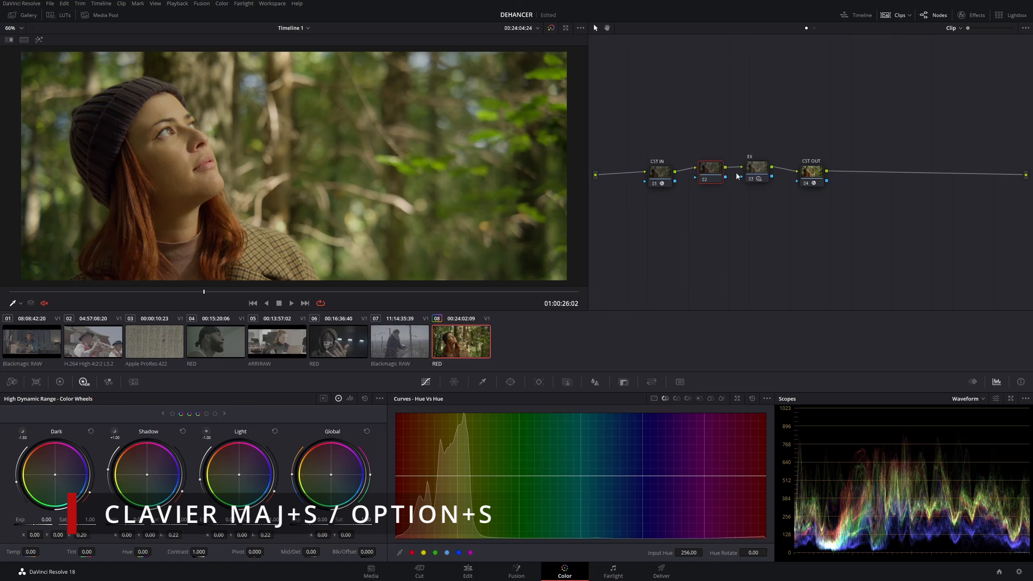
right_click(716, 171)
left_click(729, 176)
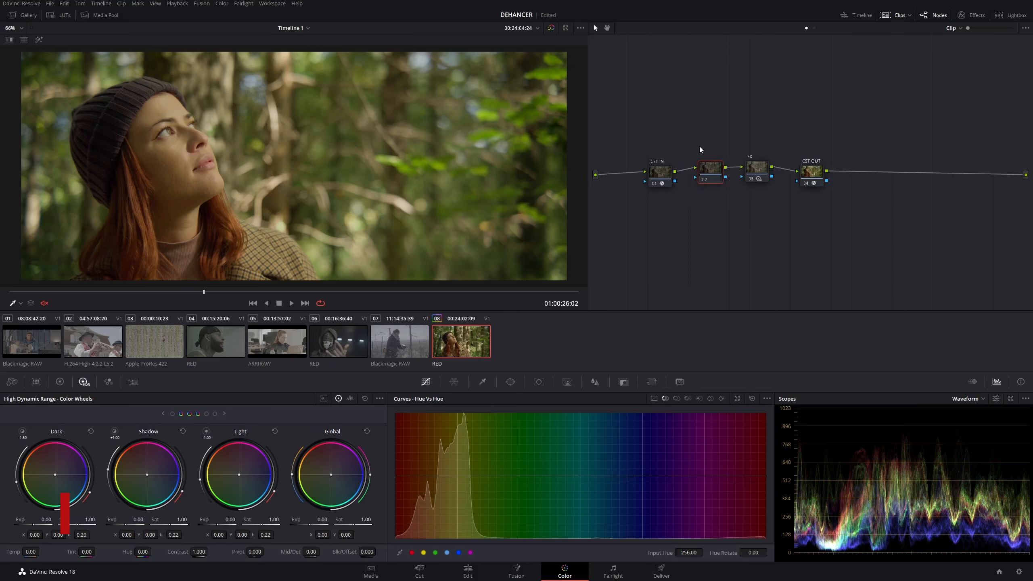
type("WB")
key("Return")
mouse_move(756, 176)
left_mouse_down()
mouse_move(821, 180)
mouse_move(760, 175)
left_mouse_up()
left_click(714, 175)
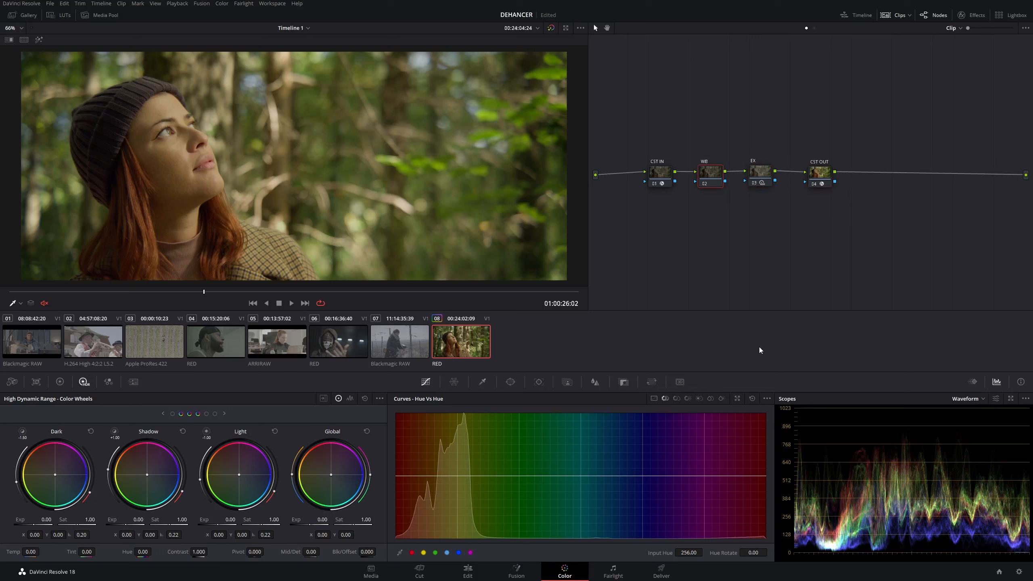
Enlarge the scopes and set the vectorscope to the Mid range with the skin tone indicator shown
left_click(1010, 398)
left_click_drag(670, 78, 646, 68)
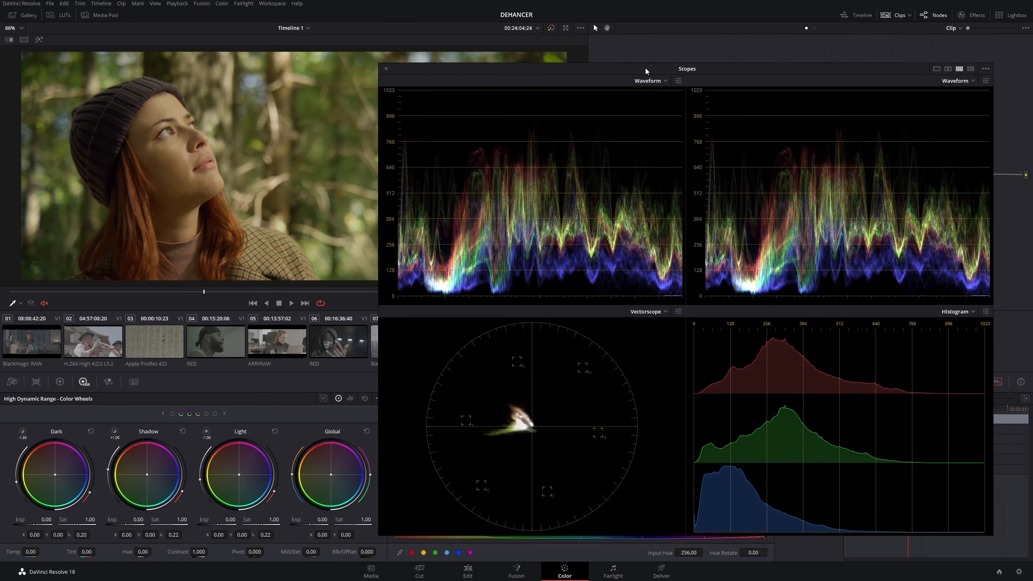
left_click(676, 311)
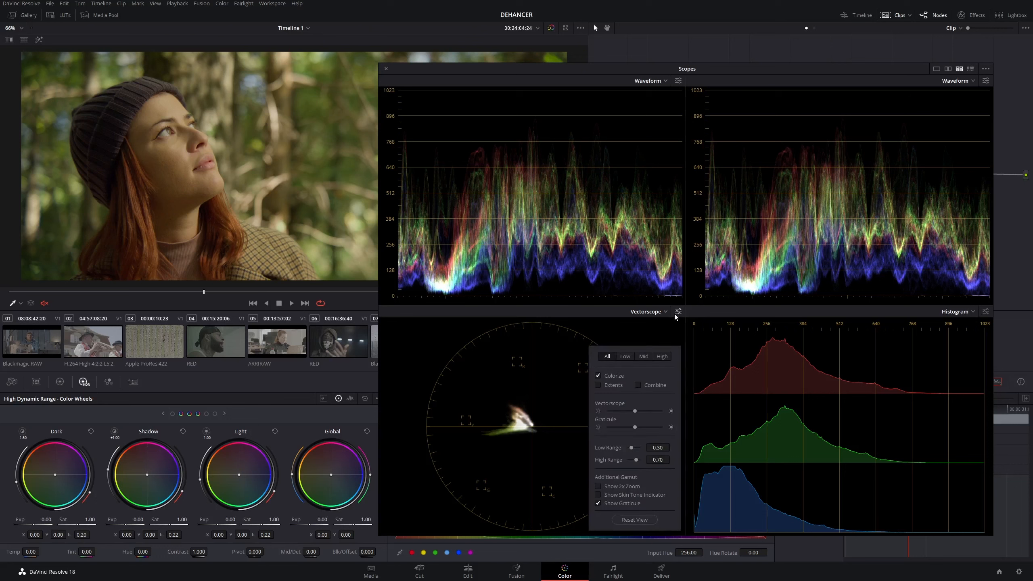
left_click(625, 358)
left_click(647, 358)
left_click(661, 358)
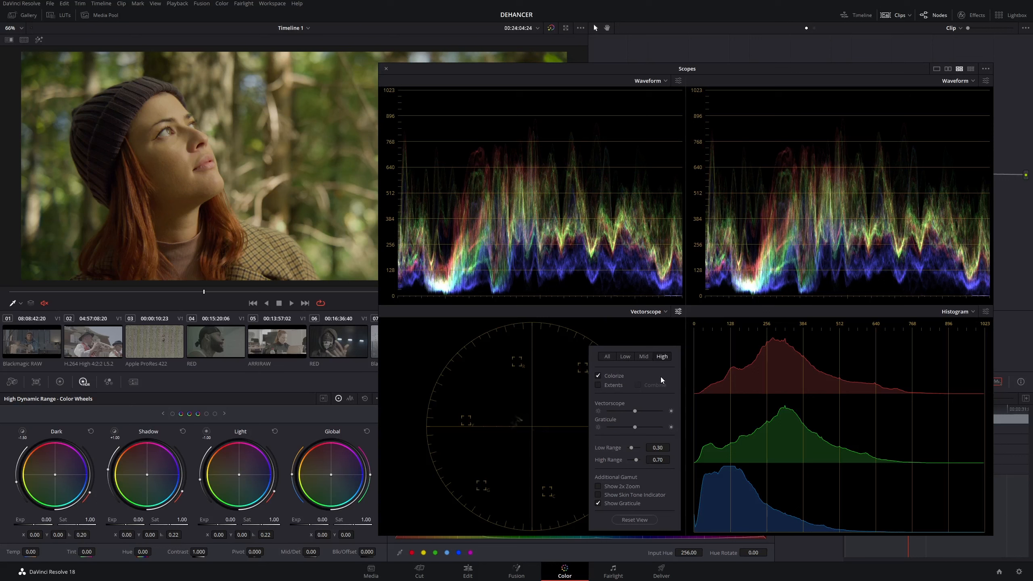
left_click(643, 357)
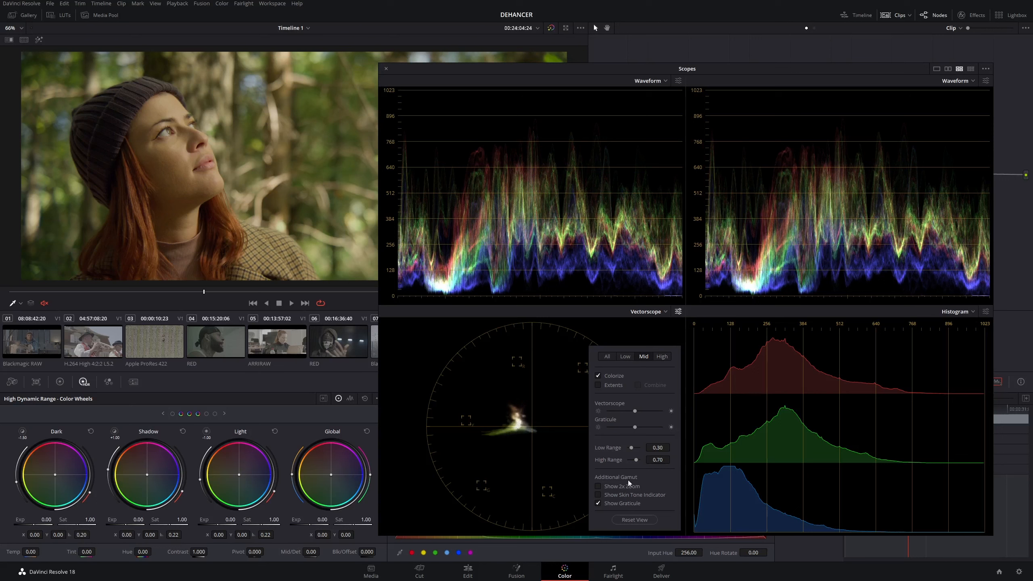
left_click(598, 495)
left_click(637, 357)
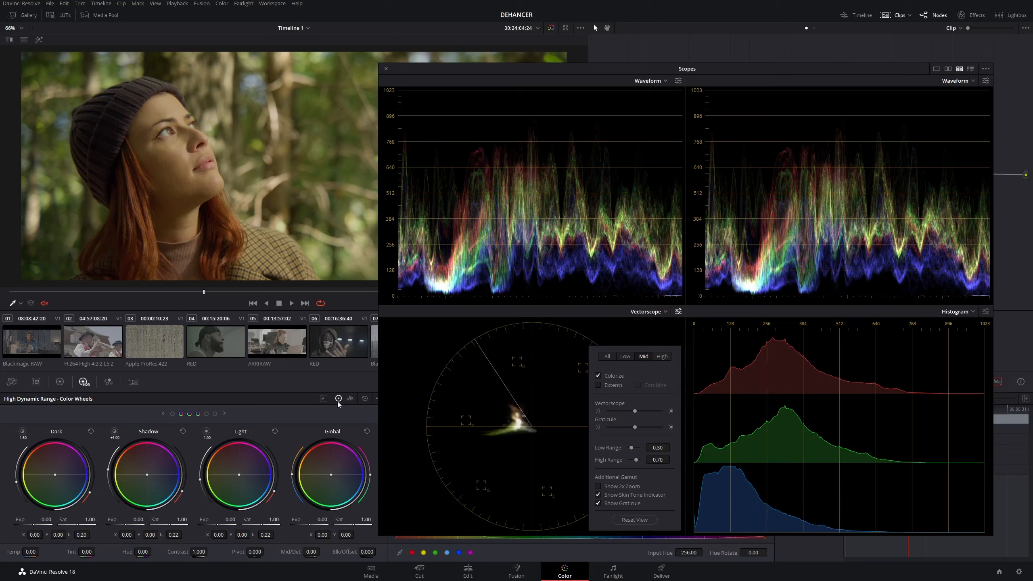
Set the WB node's Offset in the primary color wheels to 24.58, 24.06 and 26.78, checking the midtones in the vectorscope
left_click(60, 381)
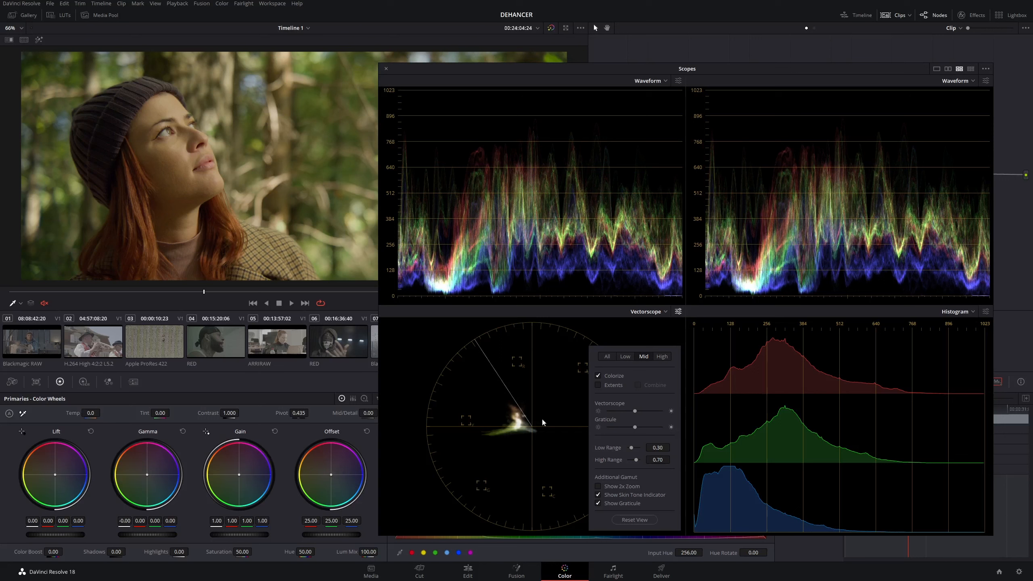
left_click(610, 355)
left_click(646, 357)
mouse_move(177, 153)
left_click(643, 356)
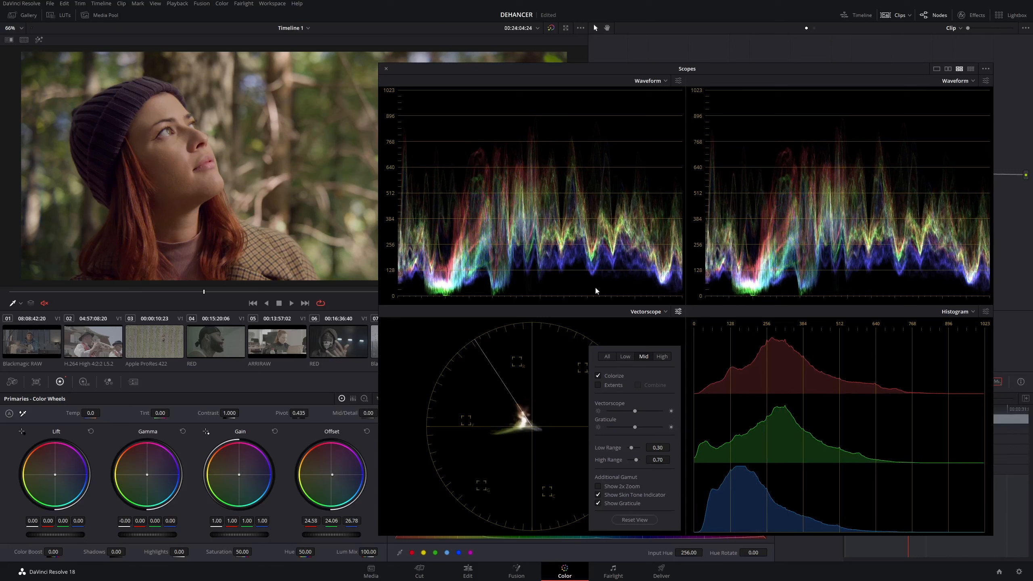
Refine the WB node's Offset to 24.26, 24.08 and 27.41 against the vectorscope's All range, comparing with the node disabled
left_click(606, 356)
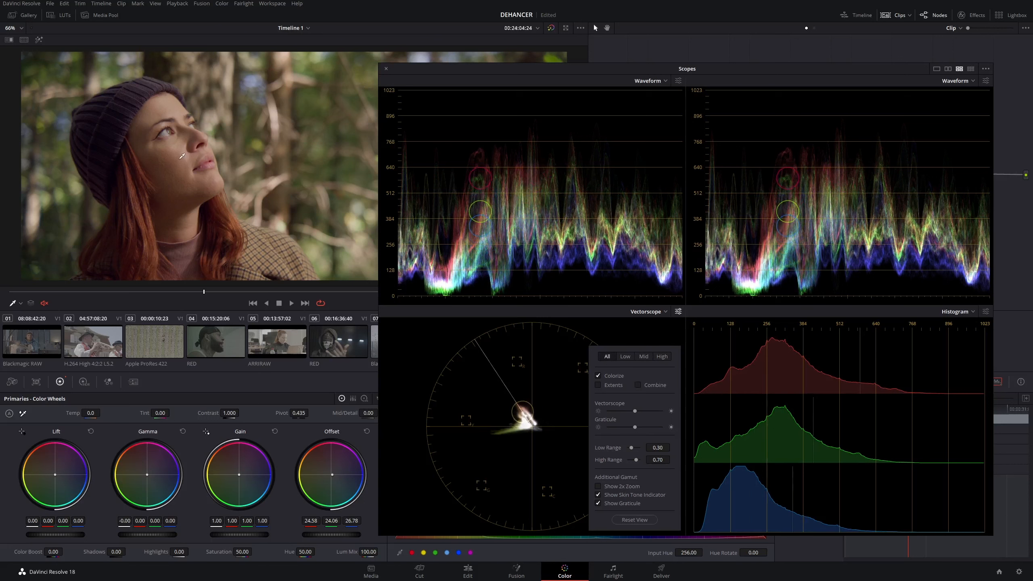
key("KP_9")
key("KP_9")
key("KP_4")
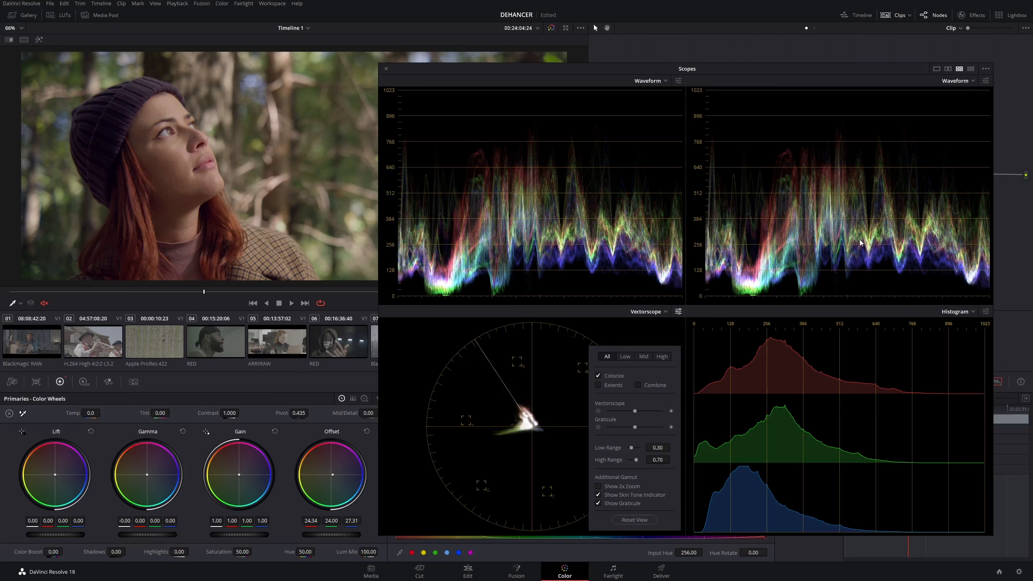
key("ctrl+d")
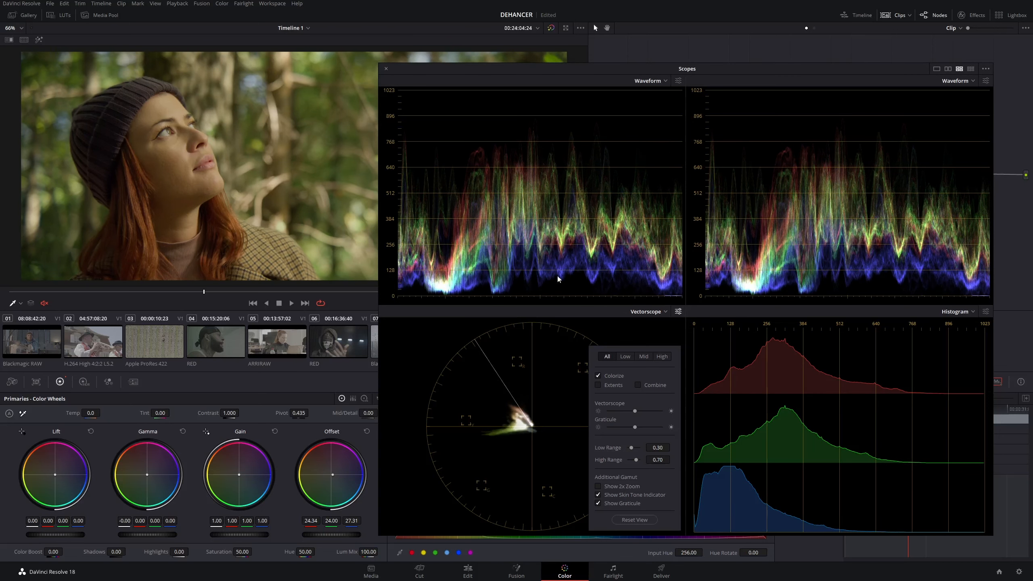
key("ctrl+d")
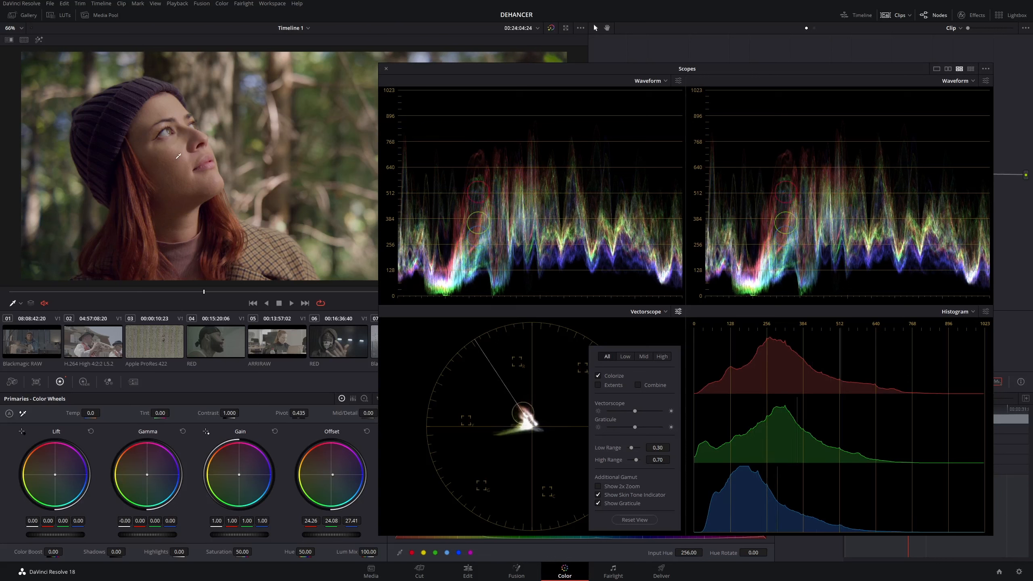
Check the skin tones in the vectorscope's Mid and All ranges and close the enlarged scopes window
left_click(644, 357)
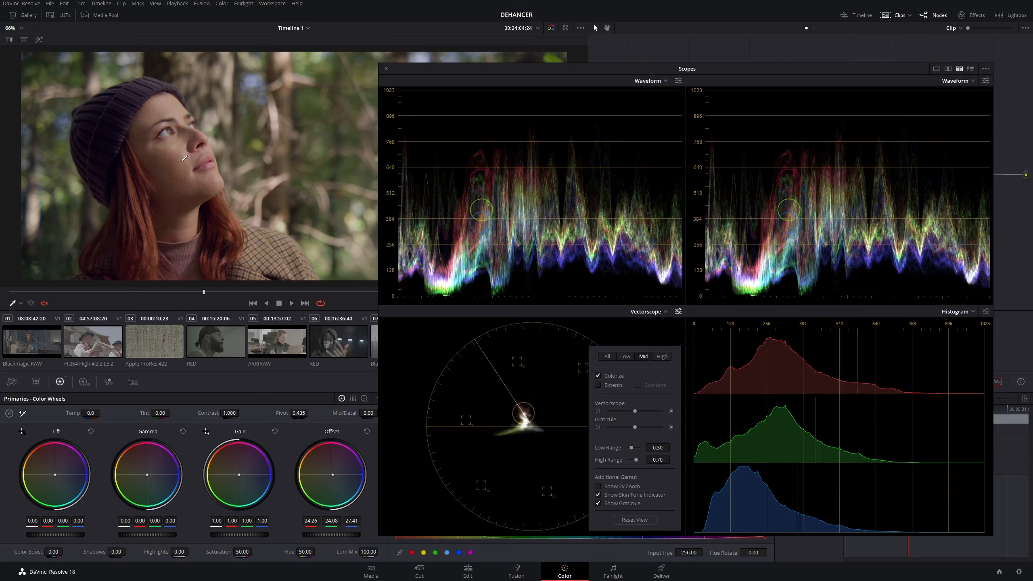
left_click(606, 356)
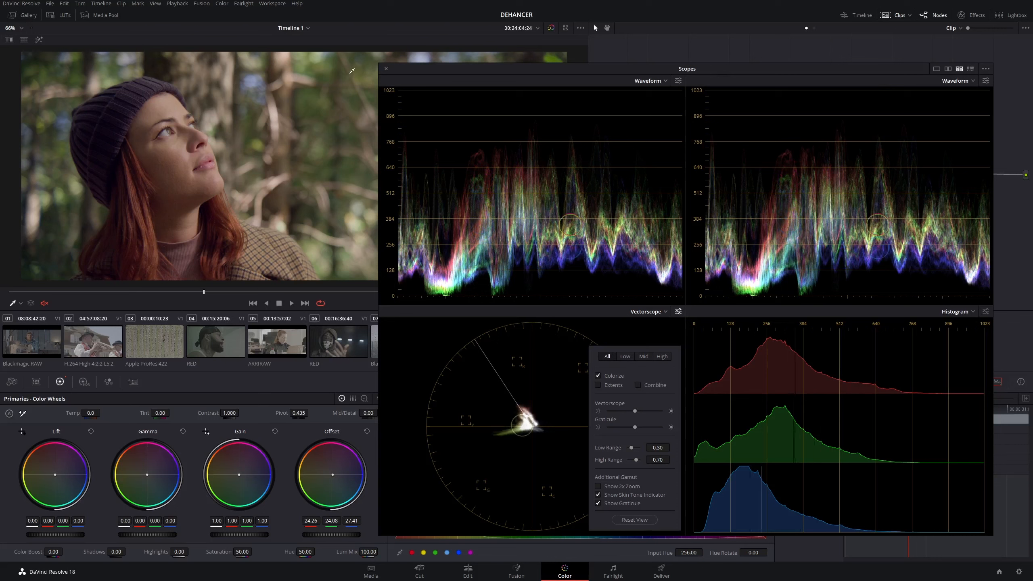
left_click(385, 70)
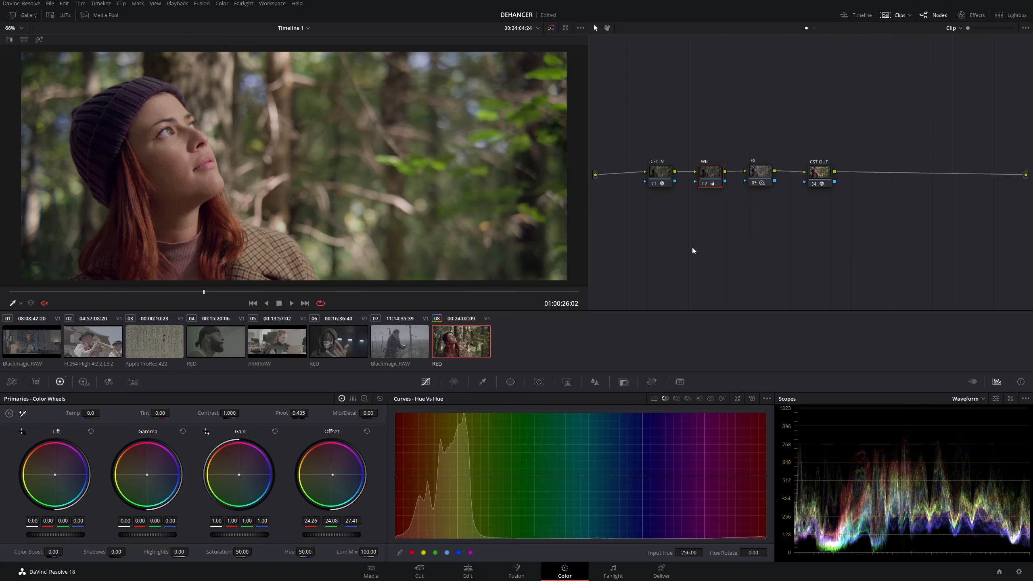
Compare the image in full screen with the WB and EX nodes both disabled and enabled
left_click_drag(782, 127, 722, 206)
key("ctrl+f")
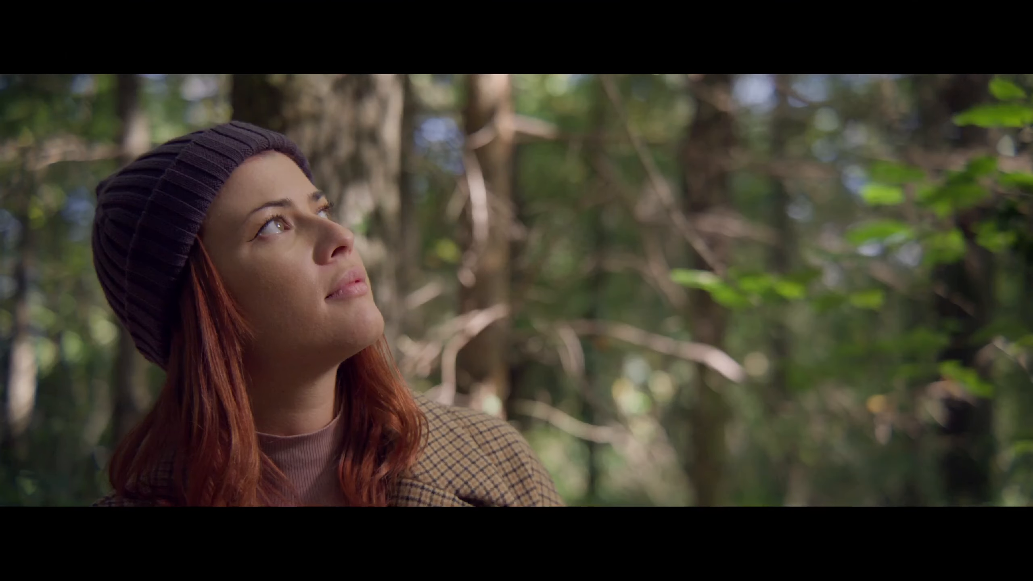
key("ctrl+d")
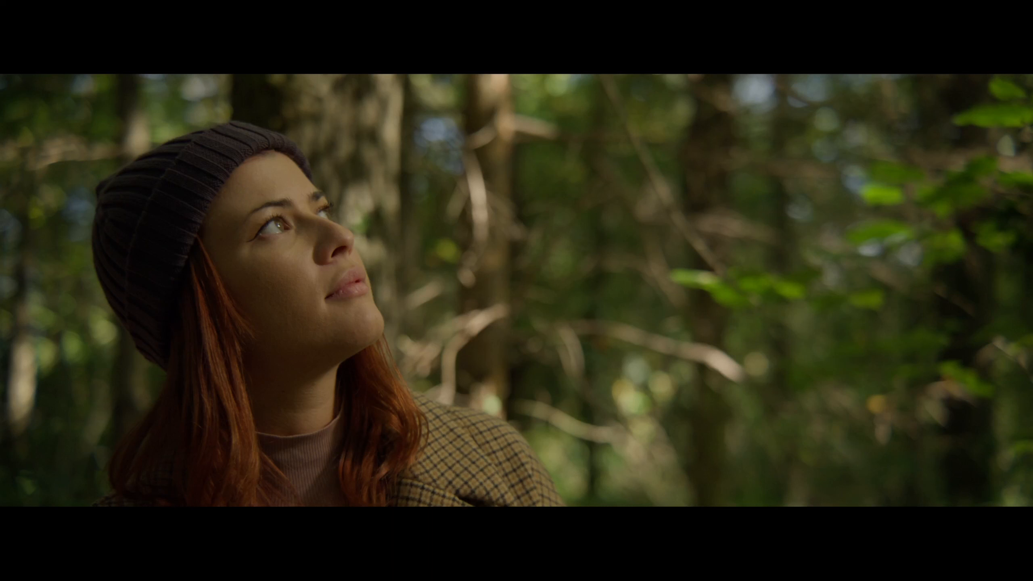
key("ctrl+d")
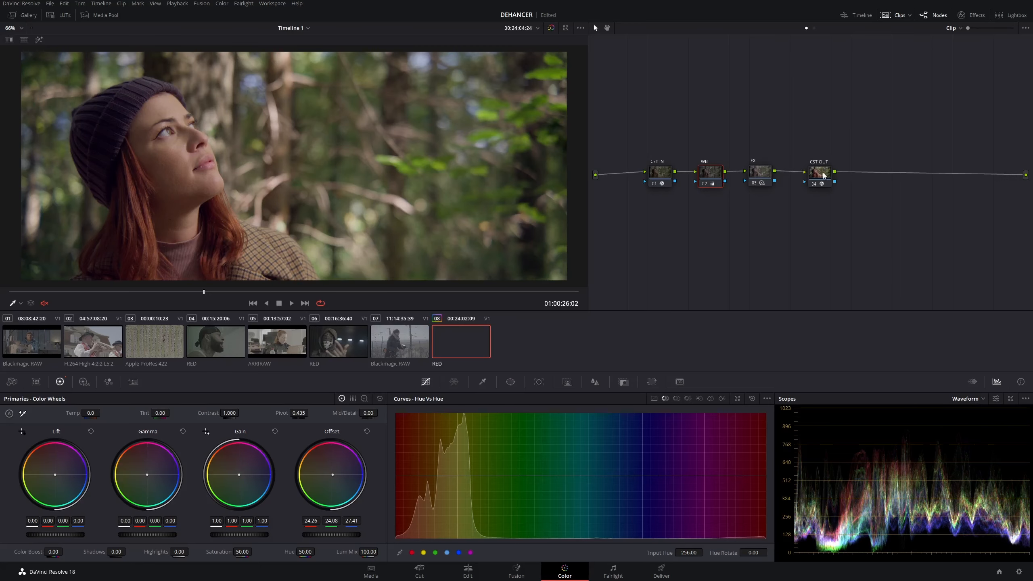
Make room in the node graph and insert a serial node labelled CTRST between EX and CST OUT
left_click_drag(823, 176, 844, 178)
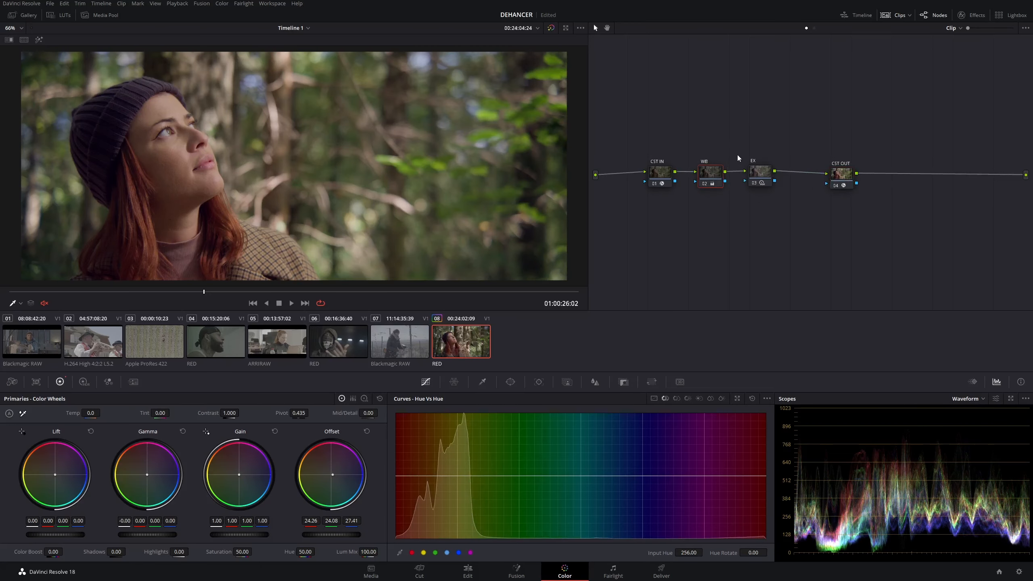
left_click_drag(708, 180, 760, 179)
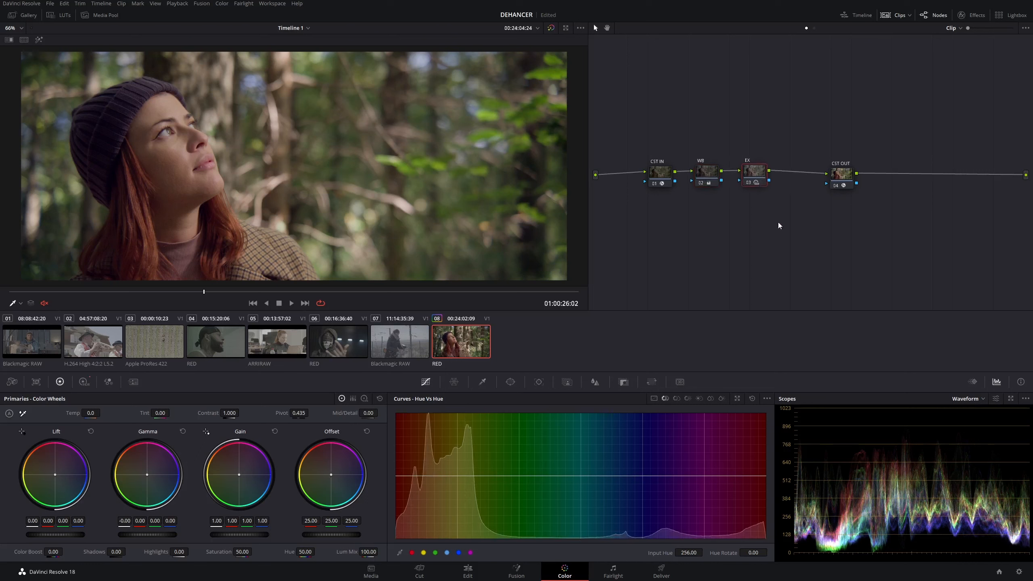
key("alt+s")
type("CTRST")
key("Return")
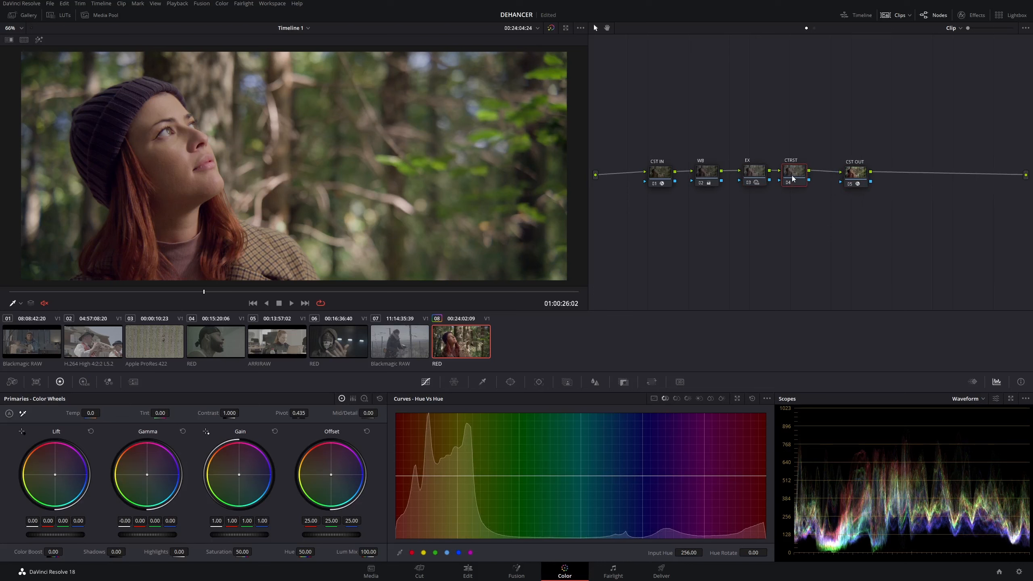
Set the CTRST node's contrast to 1.154 and review the settings of the WB, EX and CTRST nodes
left_click_drag(855, 175, 804, 174)
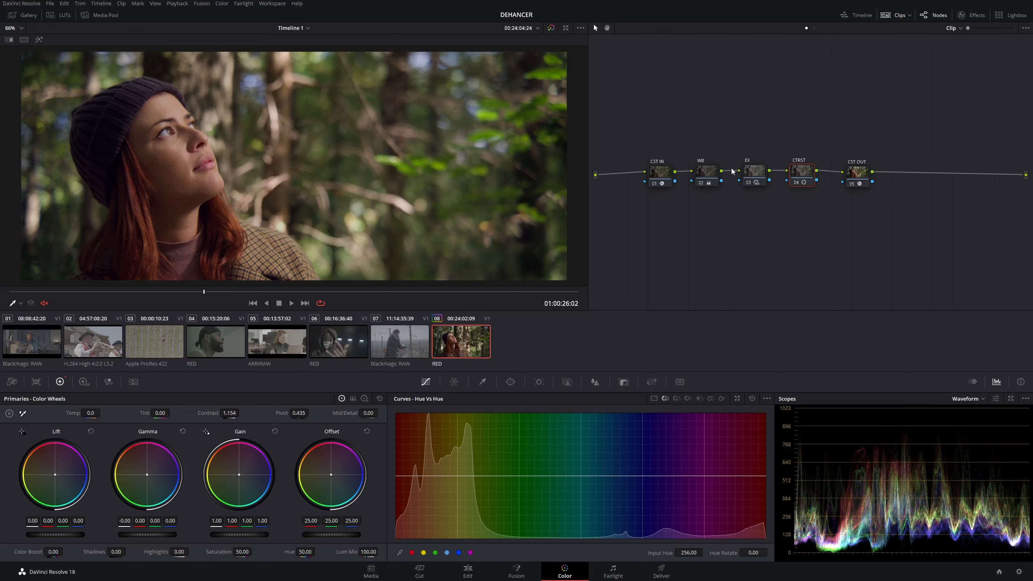
left_click(702, 174)
left_click(755, 175)
left_click(795, 176)
left_click(758, 179)
left_click(708, 179)
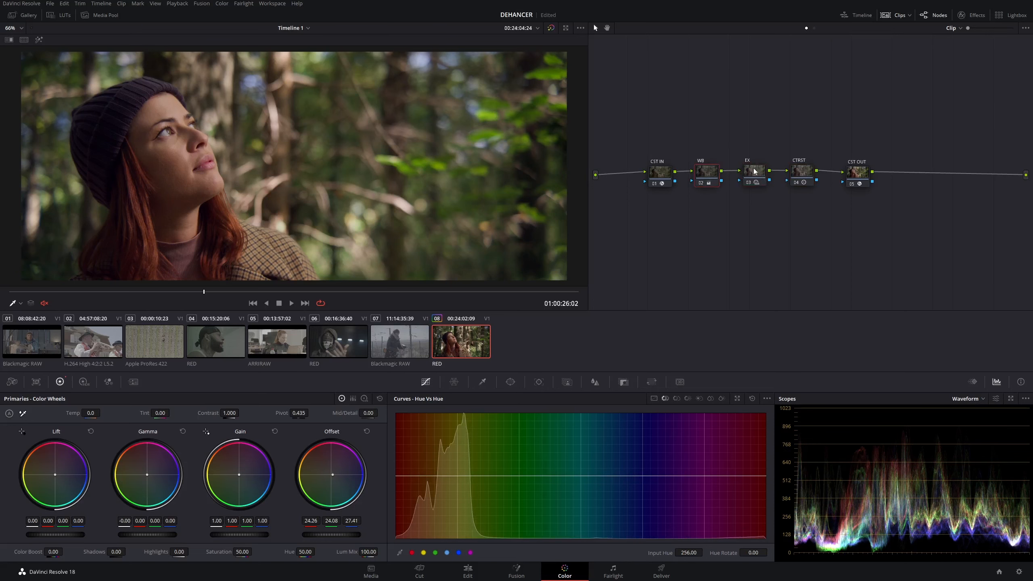
Move the playhead to 01:00:26:11 and select the WB, EX and CTRST nodes together
left_click(234, 291)
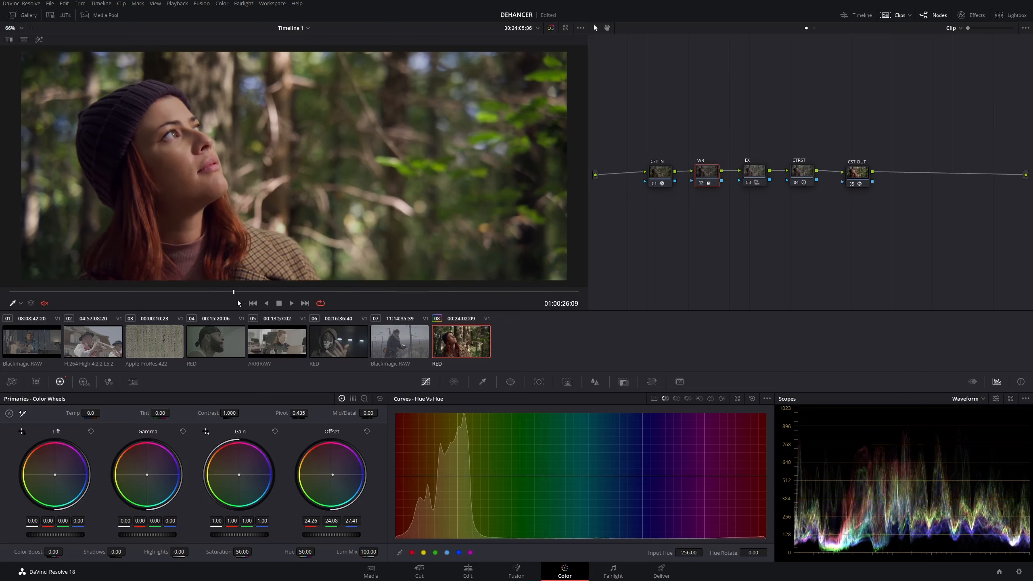
mouse_move(237, 303)
left_mouse_down()
mouse_move(208, 295)
mouse_move(233, 301)
left_mouse_up()
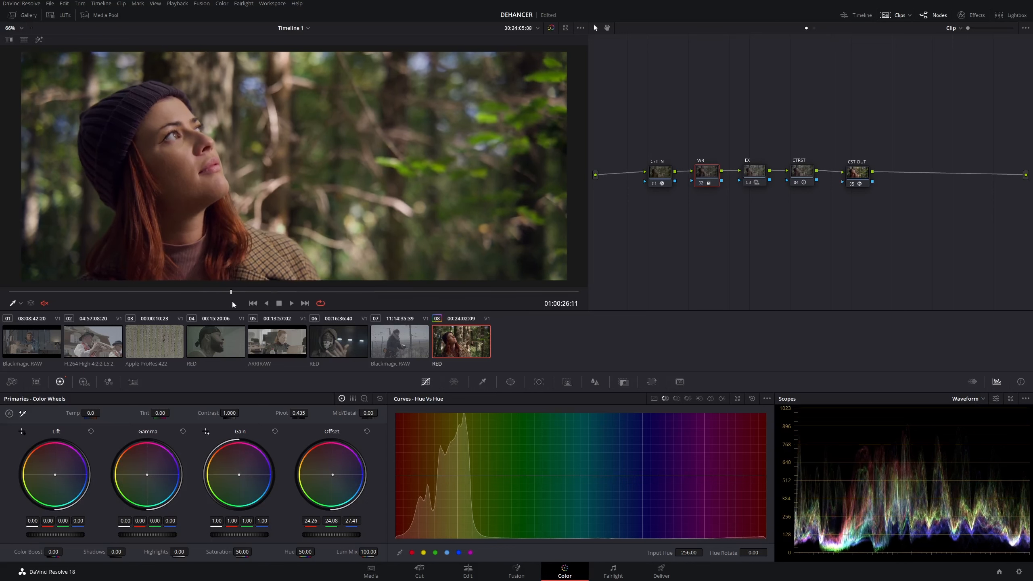
left_click_drag(818, 212, 729, 160)
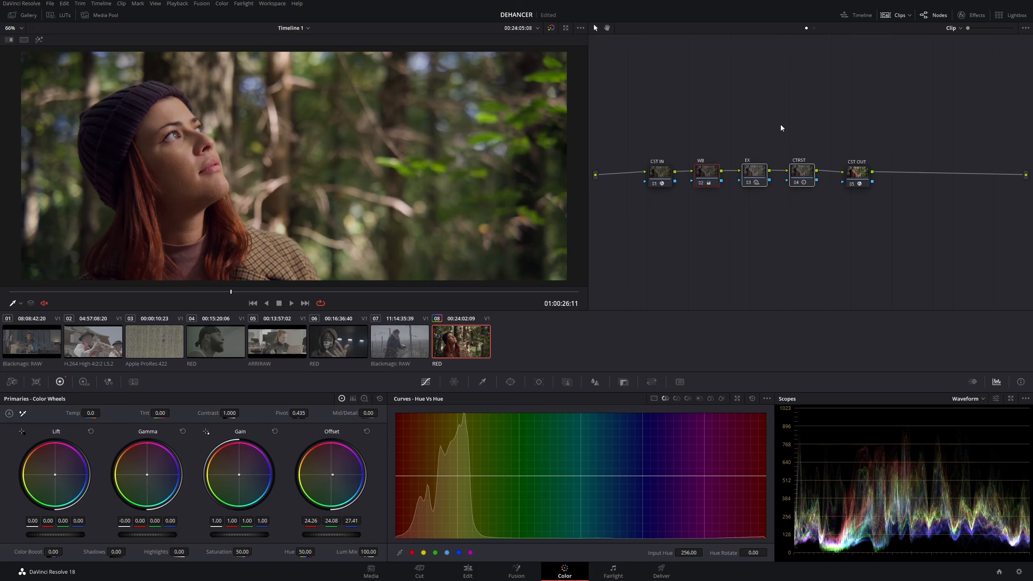